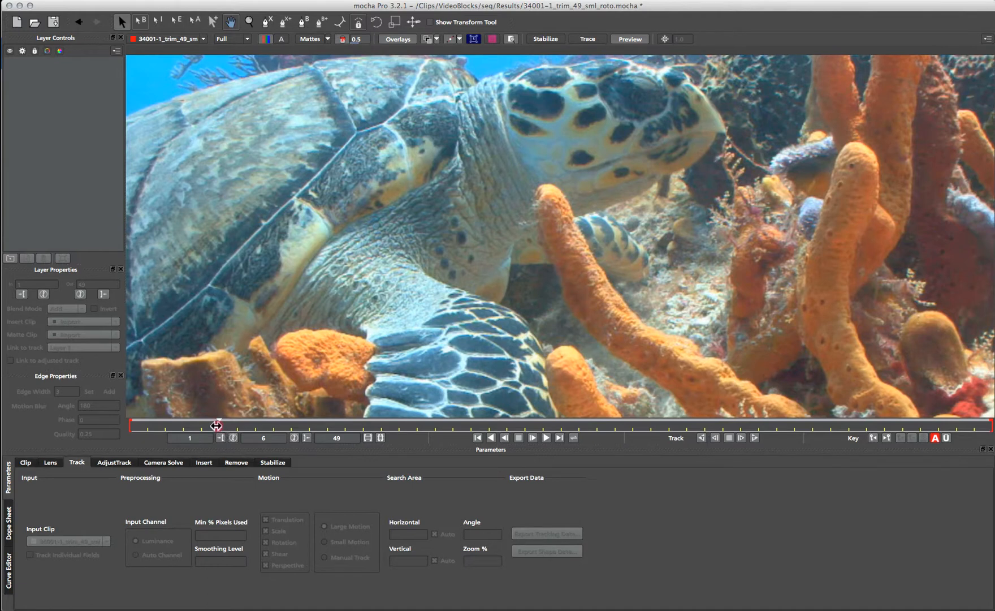
- Drag the playhead back to frame 1 of the turtle clip
{"action": "left_click_drag", "start_coordinate": [217, 426], "coordinate": [129, 423]}
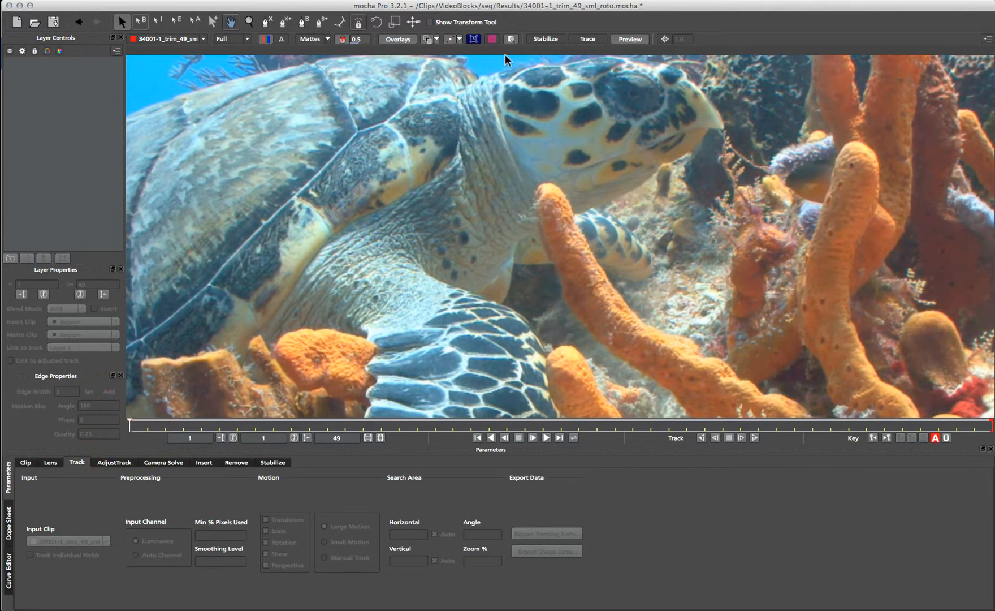
- Draw a closed six-point X-Spline around the turtle's head and fit its lower points
{"action": "left_click", "coordinate": [266, 21]}
{"action": "left_click", "coordinate": [579, 64]}
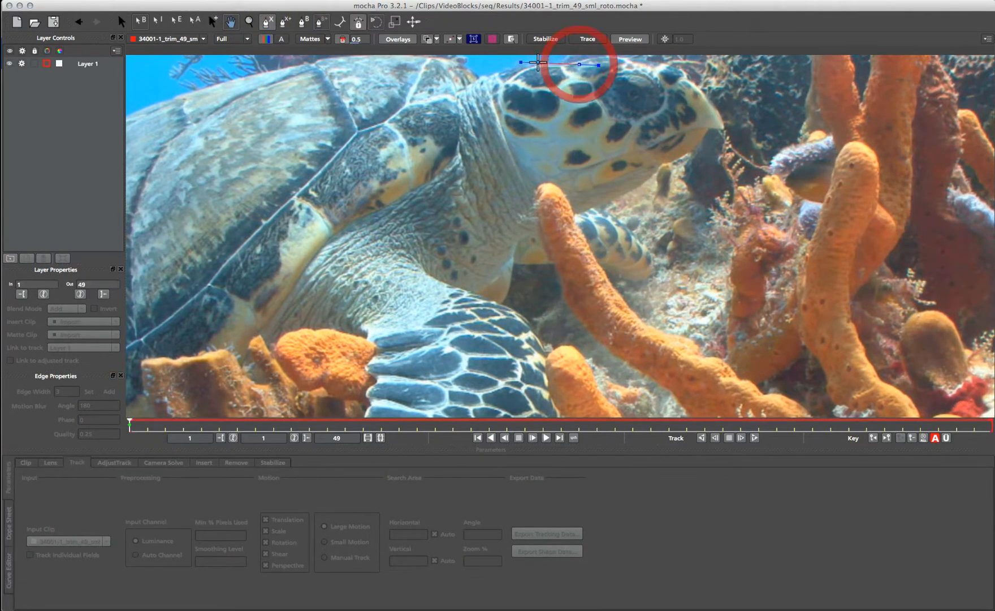
{"action": "left_click", "coordinate": [524, 60]}
{"action": "left_click", "coordinate": [500, 78]}
{"action": "left_click", "coordinate": [503, 120]}
{"action": "left_click", "coordinate": [551, 135]}
{"action": "left_click", "coordinate": [592, 131]}
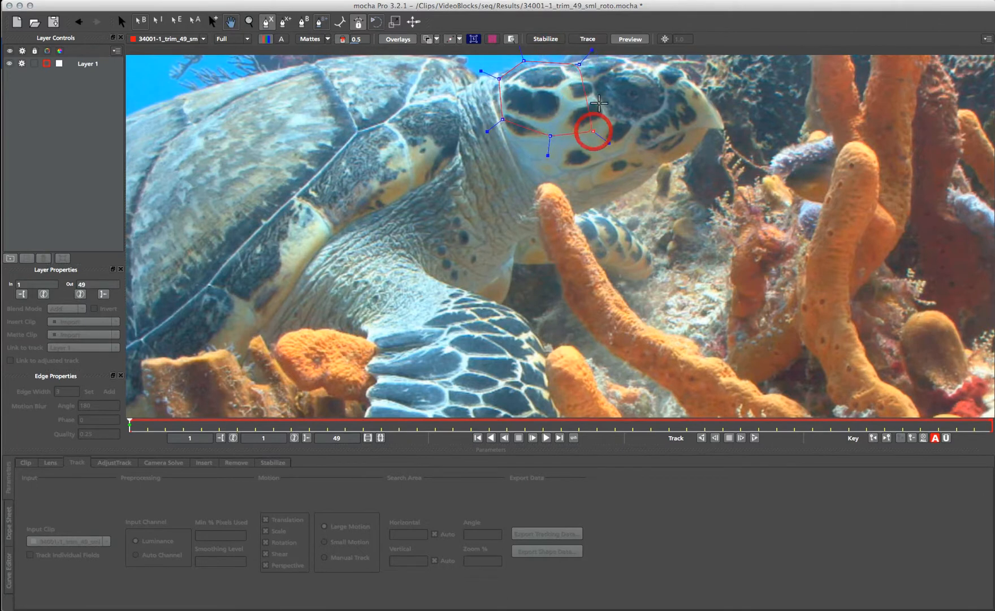
{"action": "right_click", "coordinate": [592, 89]}
{"action": "left_click_drag", "start_coordinate": [593, 131], "coordinate": [551, 133]}
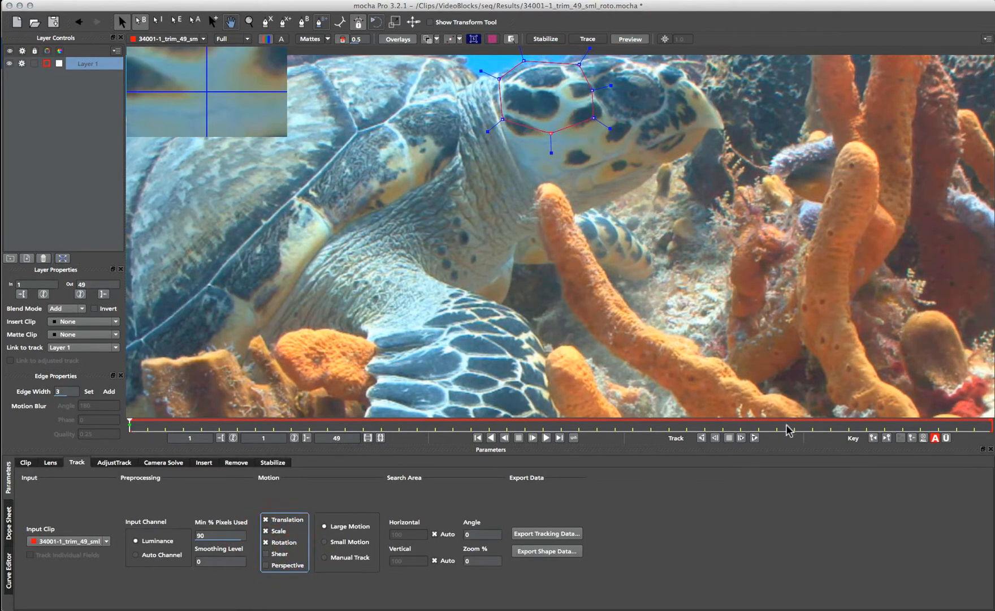
- Track the head shape forward, fix the drifting points, and finish tracking to frame 49
{"action": "left_click", "coordinate": [754, 438]}
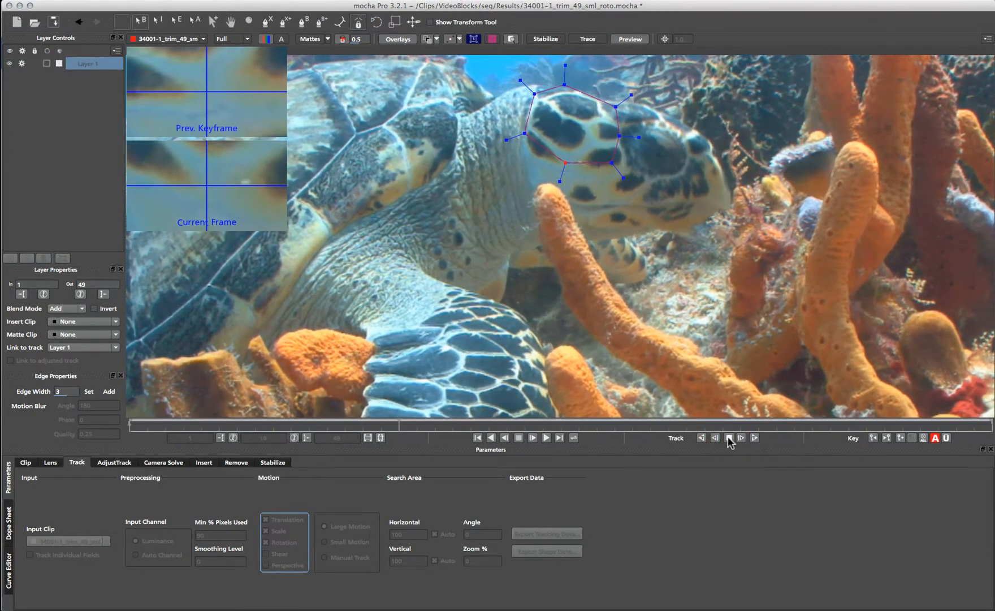
{"action": "left_click", "coordinate": [728, 437]}
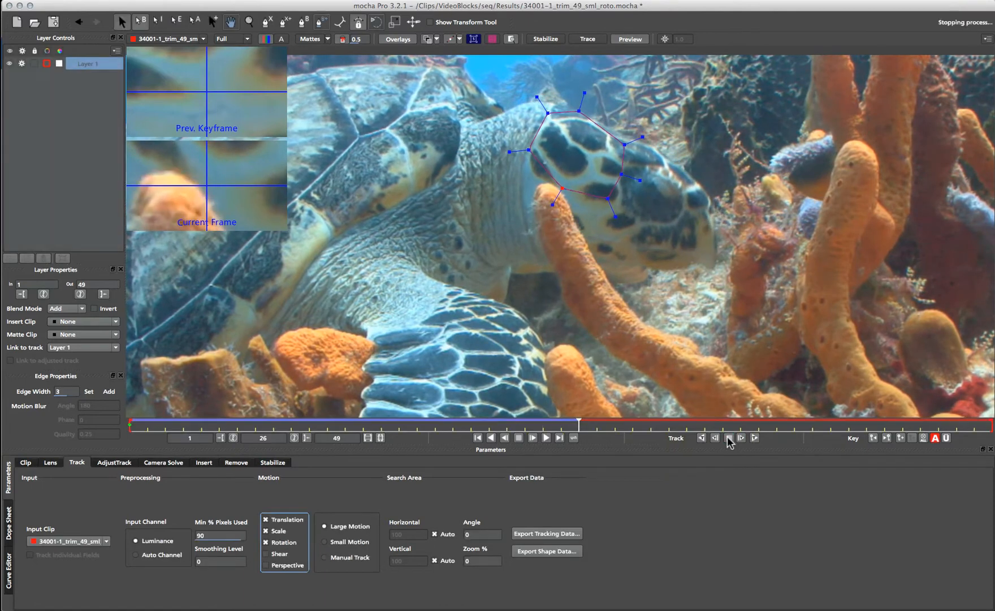
{"action": "left_click_drag", "start_coordinate": [558, 190], "coordinate": [623, 139]}
{"action": "left_click_drag", "start_coordinate": [579, 111], "coordinate": [552, 114]}
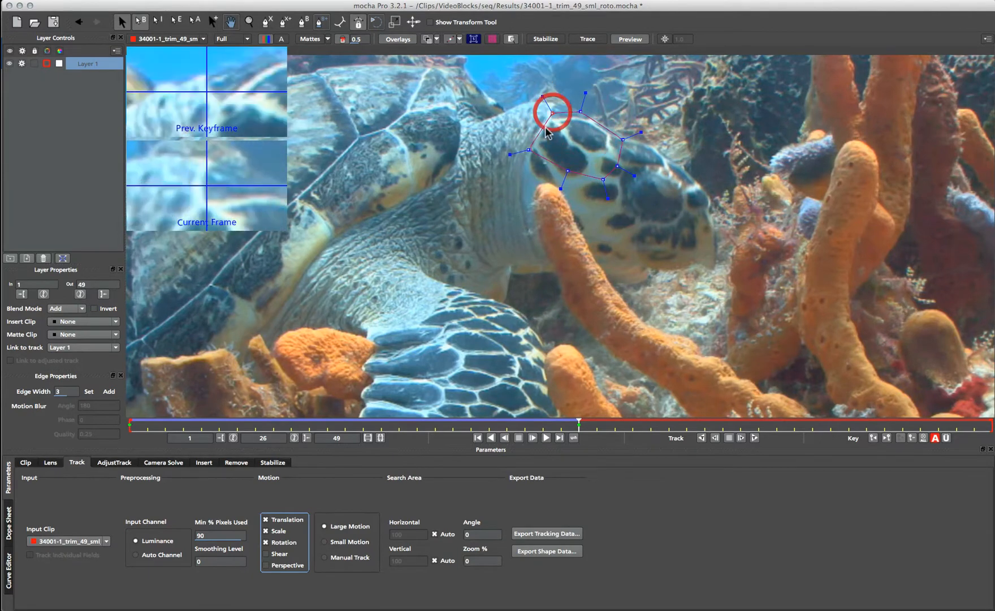
{"action": "left_click_drag", "start_coordinate": [529, 150], "coordinate": [534, 138]}
{"action": "left_click", "coordinate": [568, 170]}
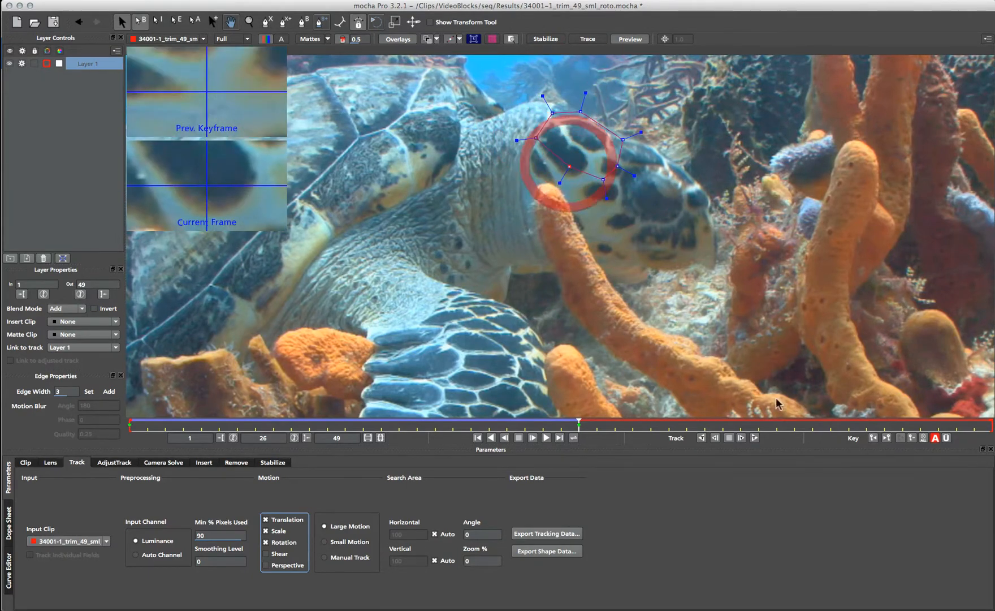
{"action": "left_click", "coordinate": [755, 438]}
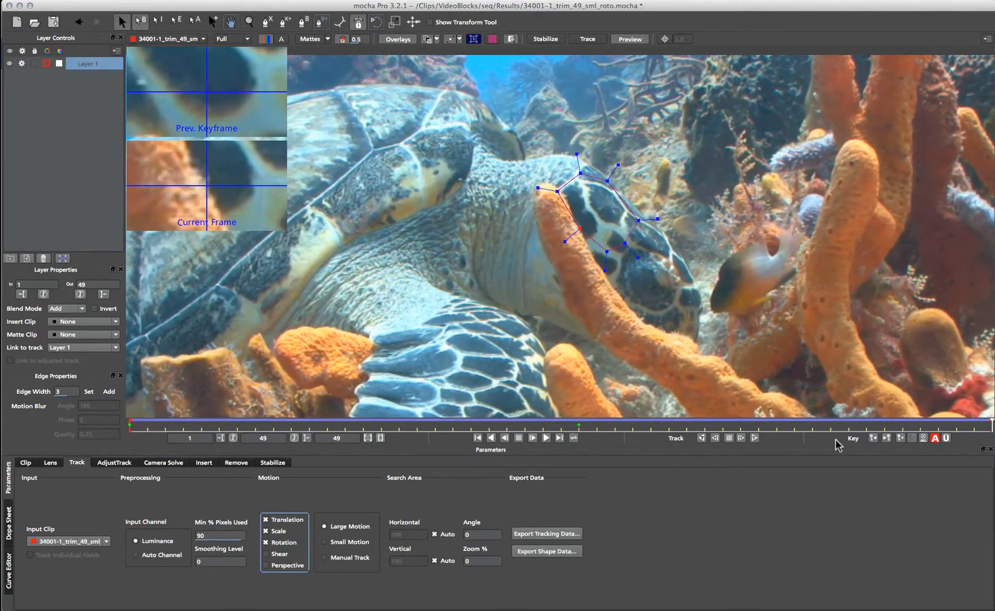
{"action": "left_click_drag", "start_coordinate": [989, 426], "coordinate": [97, 424]}
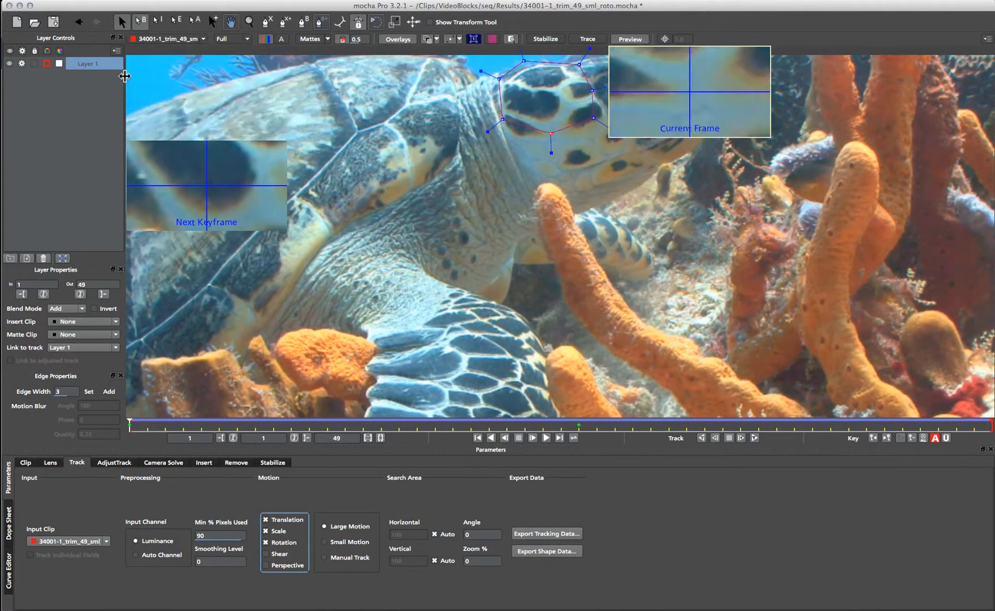
- Rename Layer 1 to 'track' and hide its outline
{"action": "double_click", "coordinate": [97, 63]}
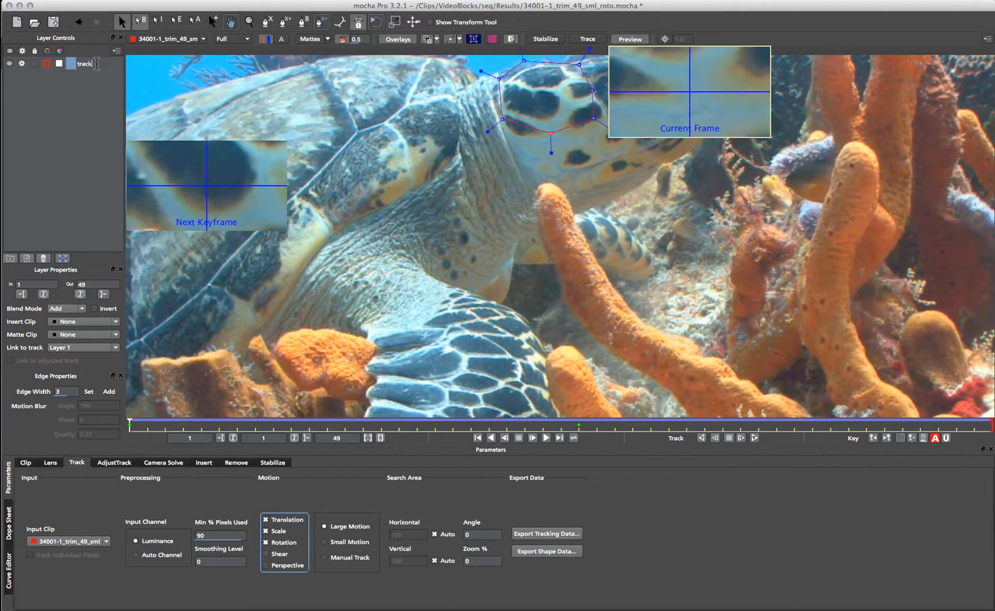
{"action": "key", "text": "Return"}
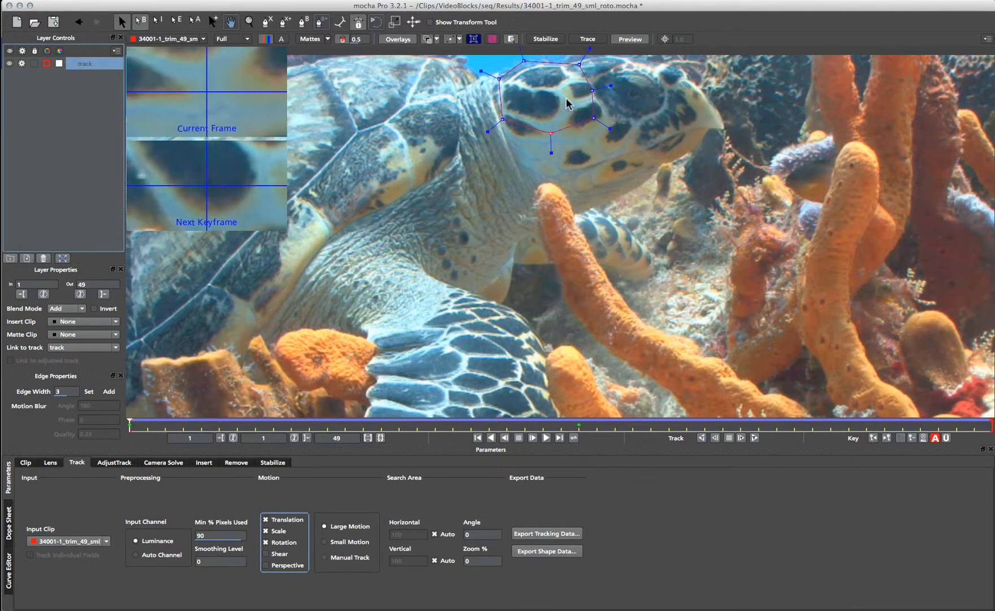
{"action": "left_click", "coordinate": [9, 63]}
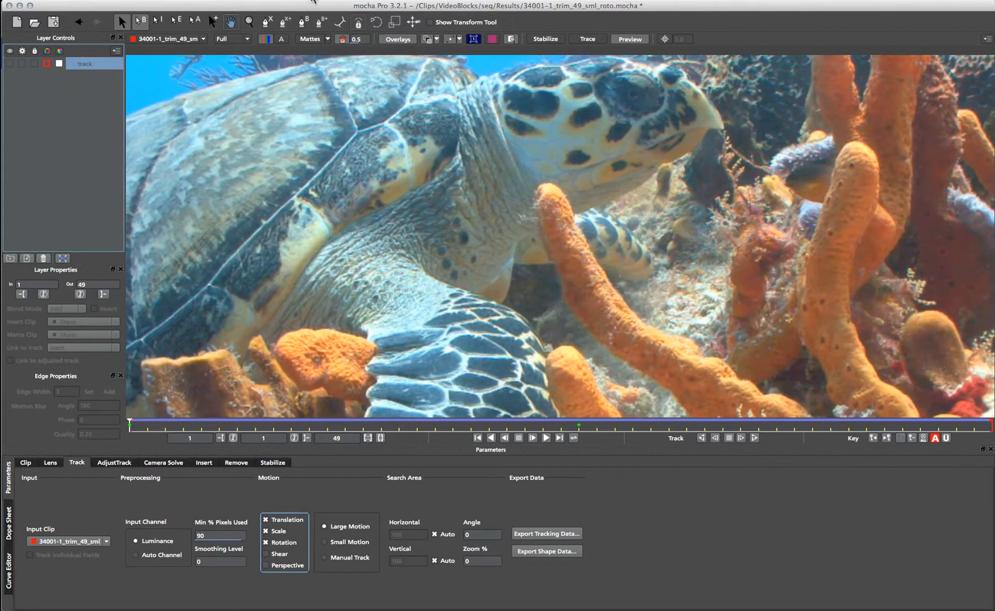
- Draw a closed X-Spline around the turtle's eye and tighten one curve handle
{"action": "left_click", "coordinate": [270, 22]}
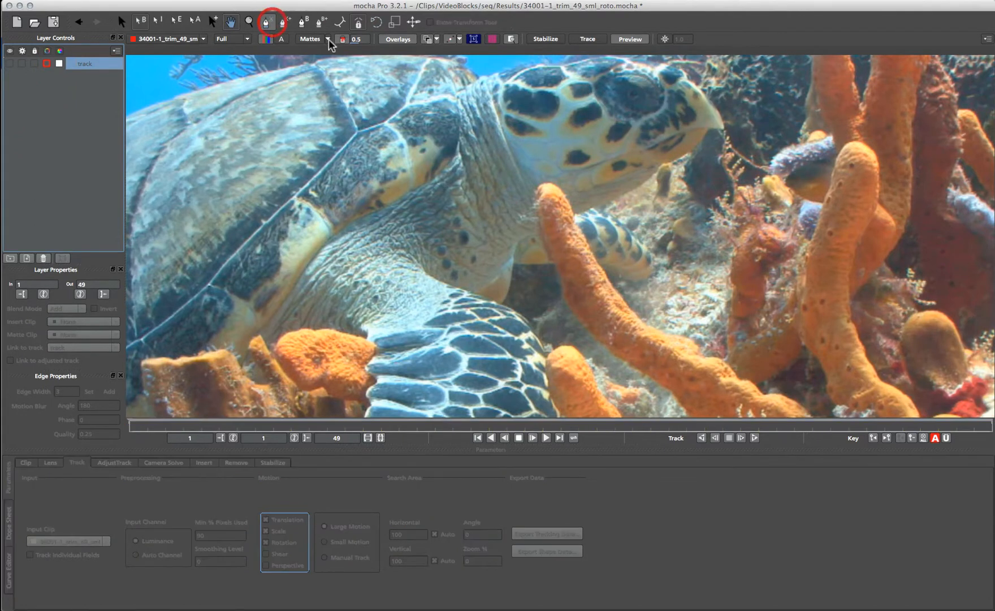
{"action": "left_click", "coordinate": [639, 73]}
{"action": "left_click", "coordinate": [613, 55]}
{"action": "left_click", "coordinate": [586, 72]}
{"action": "left_click", "coordinate": [606, 109]}
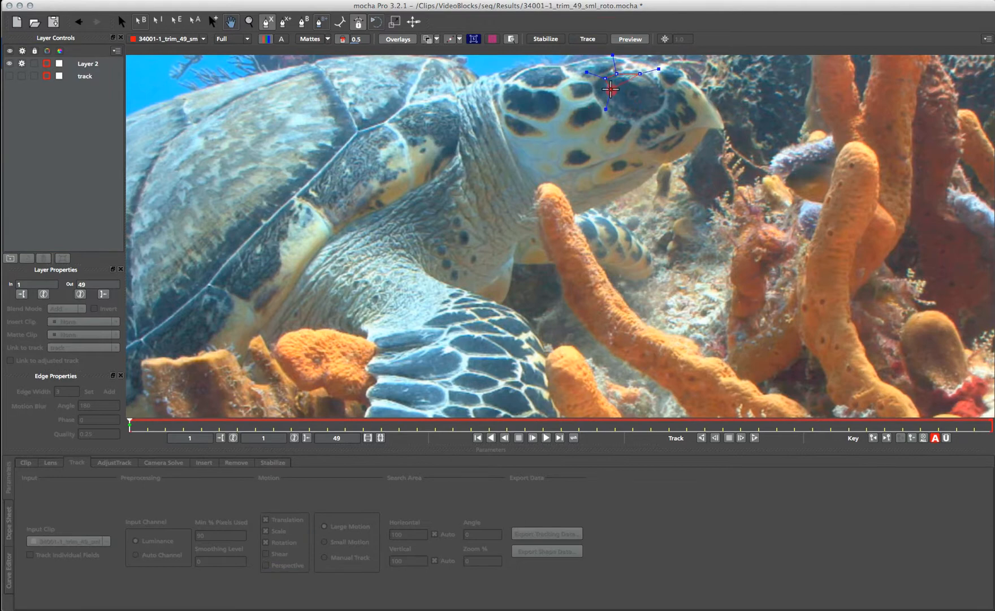
{"action": "left_click", "coordinate": [605, 115]}
{"action": "left_click", "coordinate": [618, 100]}
{"action": "left_click", "coordinate": [638, 107]}
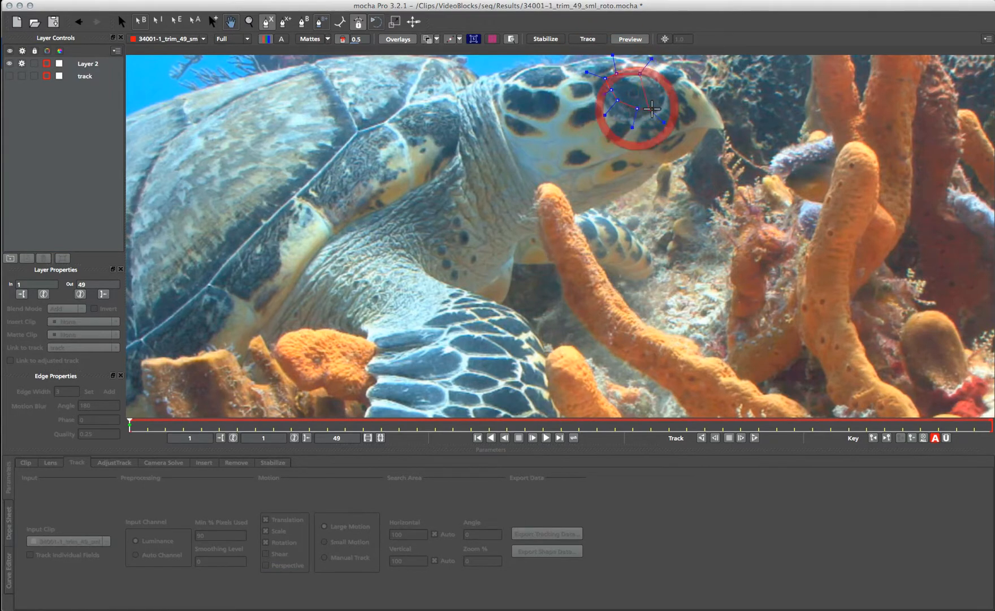
{"action": "left_click", "coordinate": [657, 105]}
{"action": "left_click", "coordinate": [660, 97]}
{"action": "left_click", "coordinate": [652, 79]}
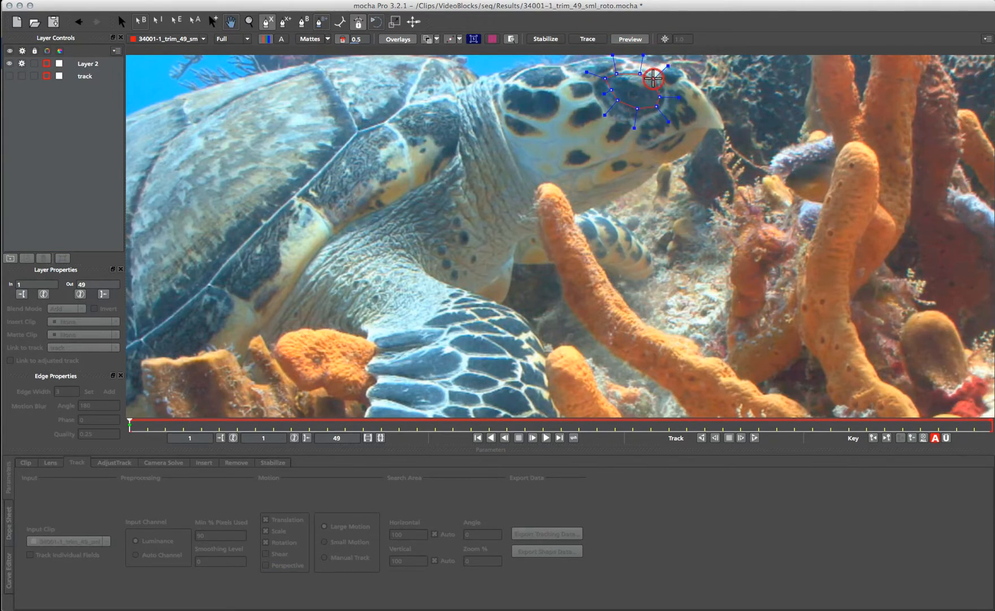
{"action": "right_click", "coordinate": [654, 79]}
{"action": "left_click_drag", "start_coordinate": [668, 66], "coordinate": [652, 80]}
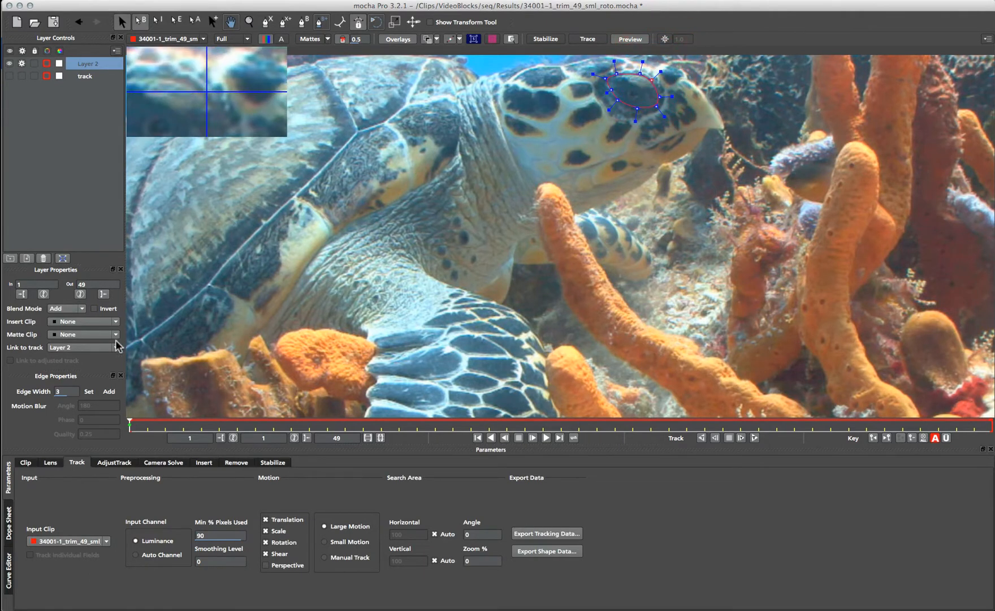
- Link the eye shape to the 'track' layer, name the layer 'eye', and scrub to verify
{"action": "left_click", "coordinate": [73, 345]}
{"action": "left_click", "coordinate": [70, 364]}
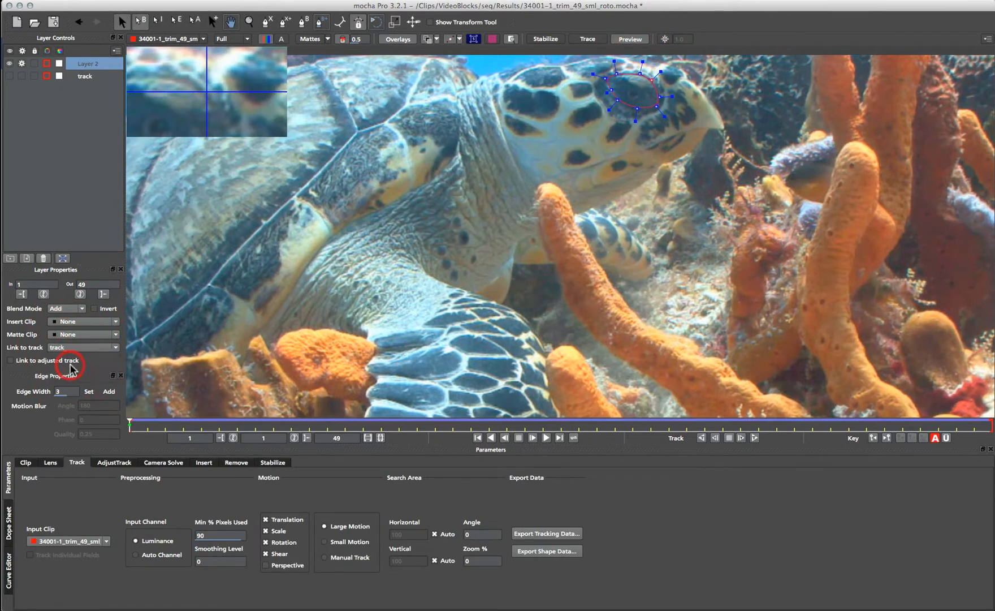
{"action": "double_click", "coordinate": [90, 63]}
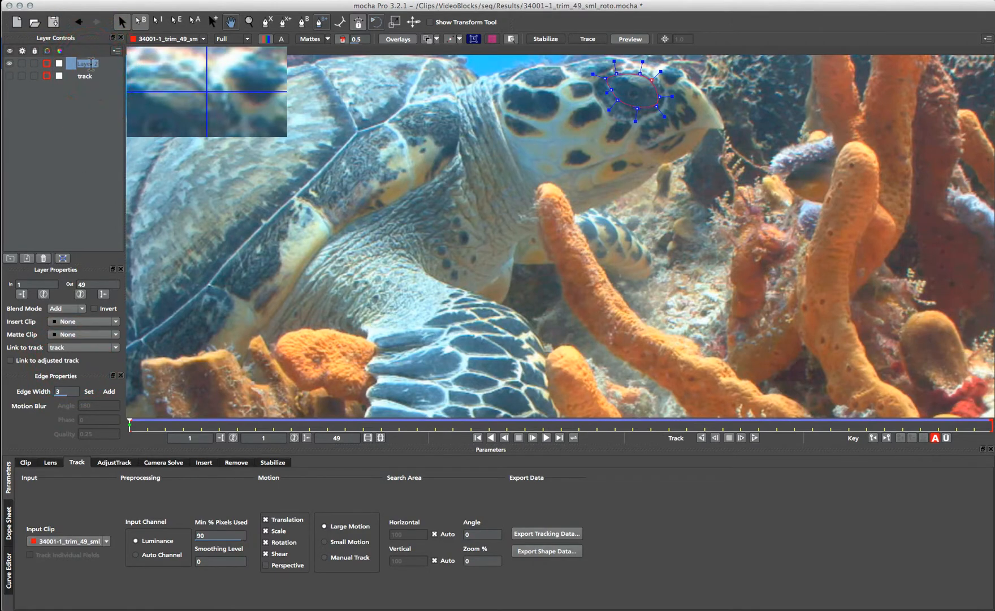
{"action": "key", "text": "Return"}
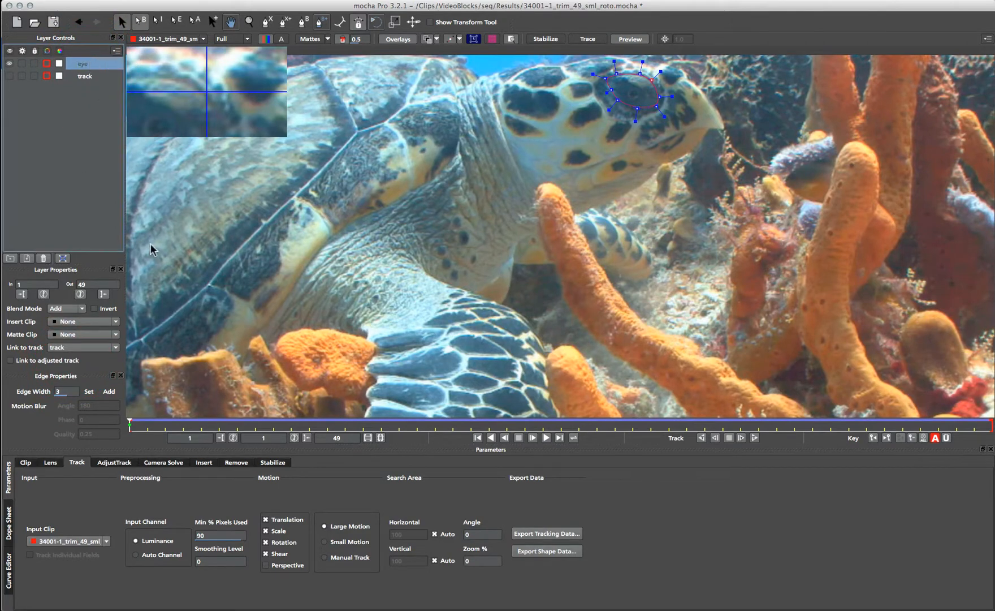
{"action": "left_click_drag", "start_coordinate": [129, 423], "coordinate": [101, 418]}
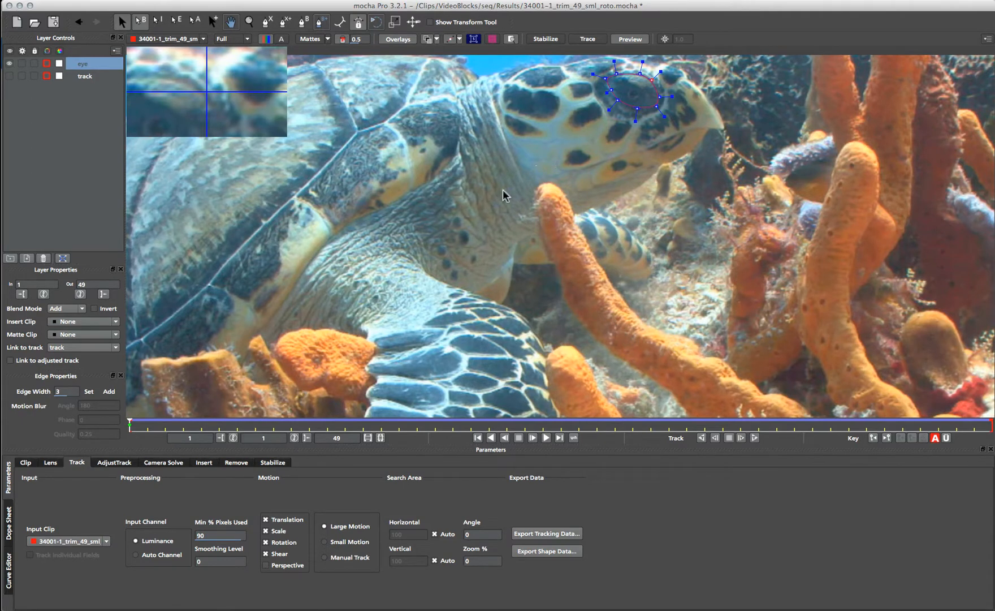
- Outline the orange coral stalk with a closed X-Spline and track it forward to frame 49
{"action": "left_click", "coordinate": [267, 21]}
{"action": "left_click", "coordinate": [671, 321]}
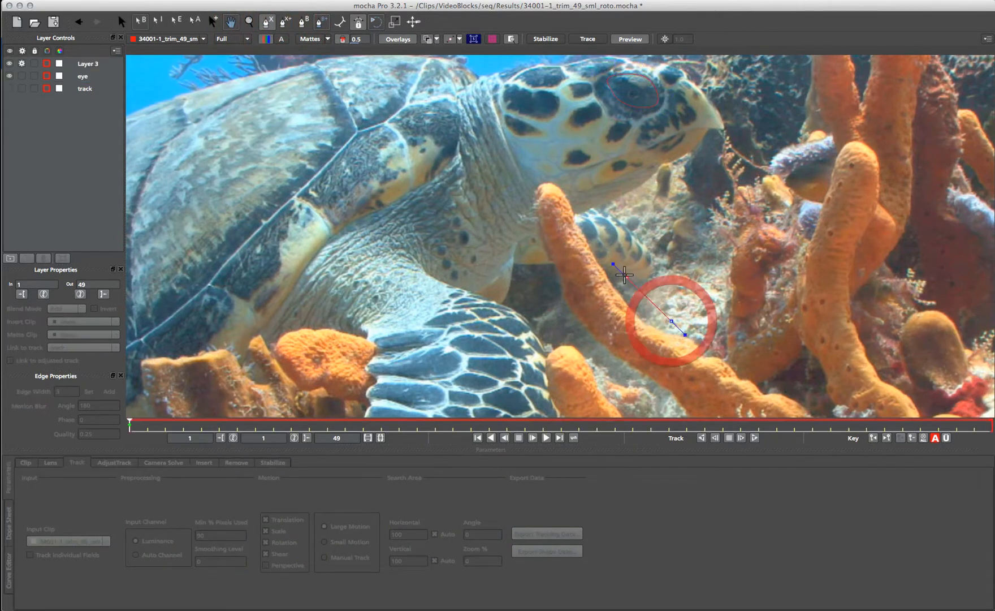
{"action": "left_click", "coordinate": [614, 269]}
{"action": "left_click", "coordinate": [582, 209]}
{"action": "left_click", "coordinate": [549, 174]}
{"action": "left_click", "coordinate": [521, 180]}
{"action": "left_click", "coordinate": [527, 222]}
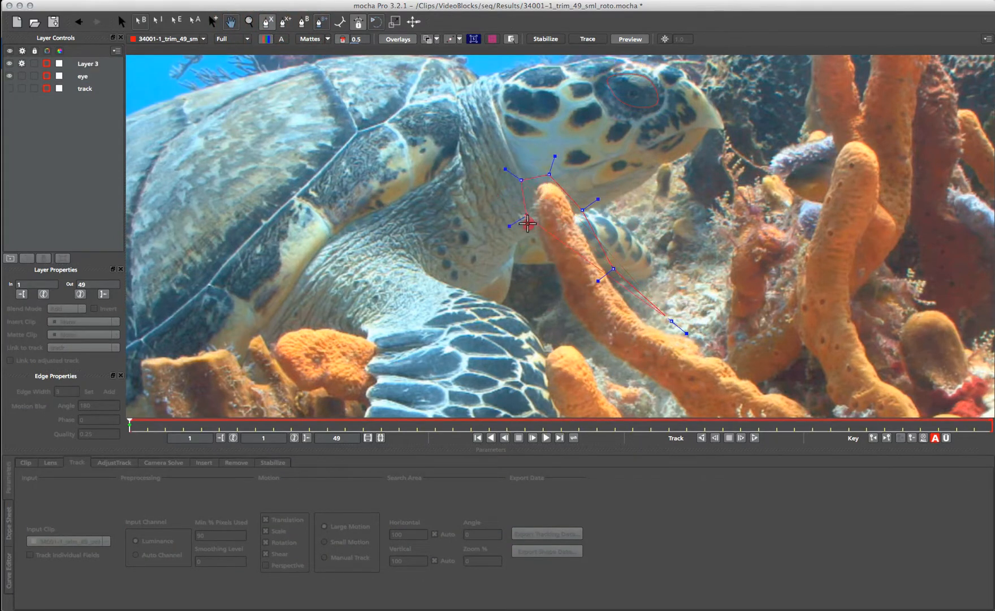
{"action": "left_click", "coordinate": [551, 291]}
{"action": "left_click", "coordinate": [586, 349]}
{"action": "left_click", "coordinate": [639, 374]}
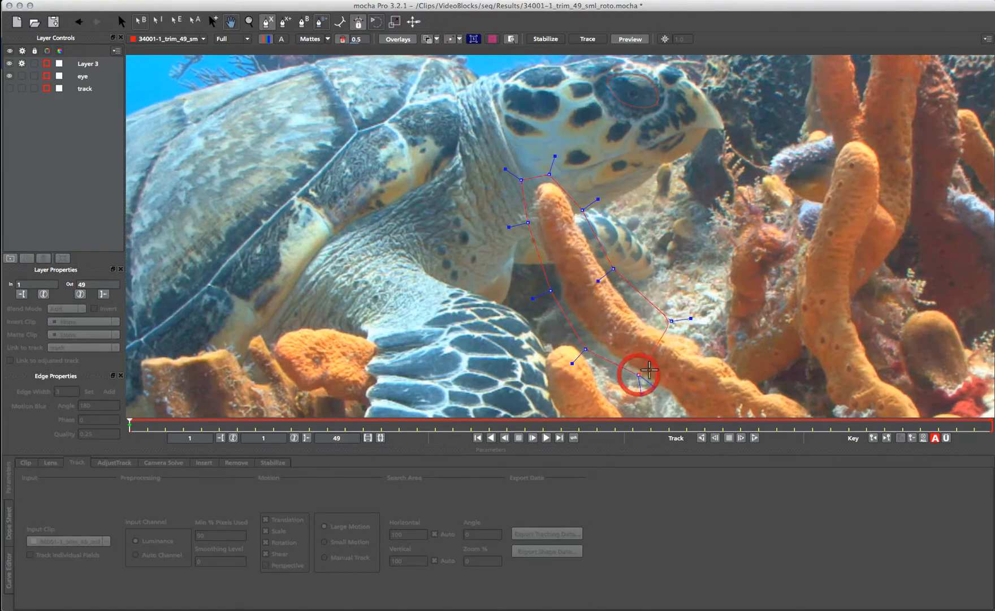
{"action": "right_click", "coordinate": [650, 370]}
{"action": "left_click_drag", "start_coordinate": [556, 182], "coordinate": [521, 178]}
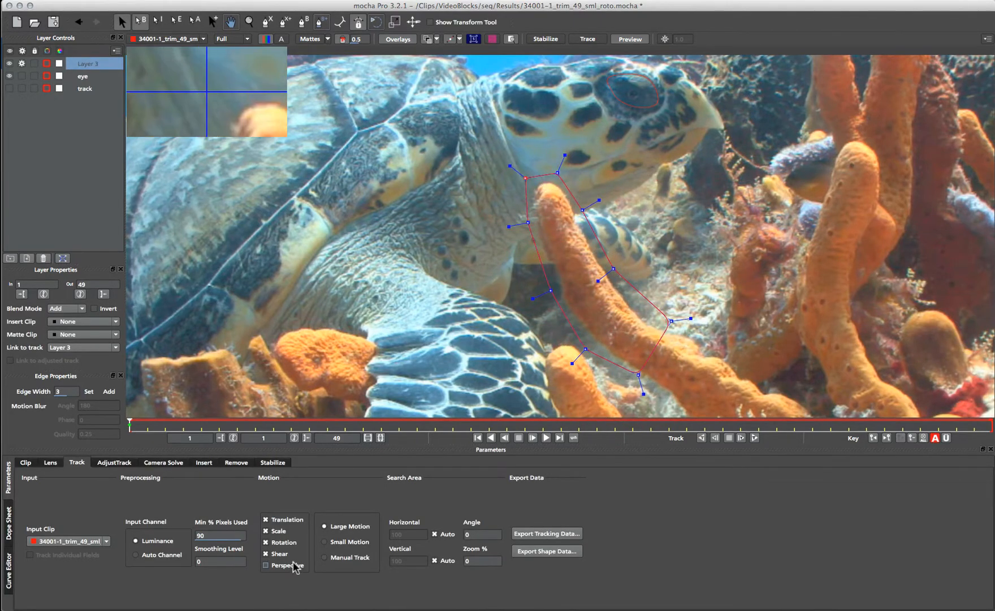
{"action": "left_click", "coordinate": [755, 438]}
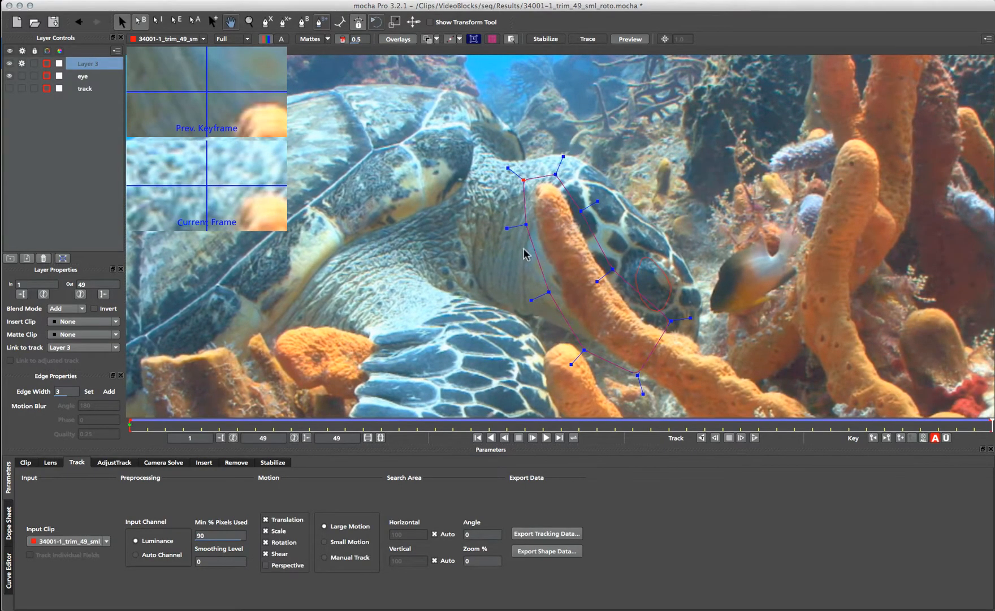
- From frame 1, add seven points to the coral shape near its tip and jaw, then nudge one point
{"action": "left_click_drag", "start_coordinate": [988, 426], "coordinate": [130, 425]}
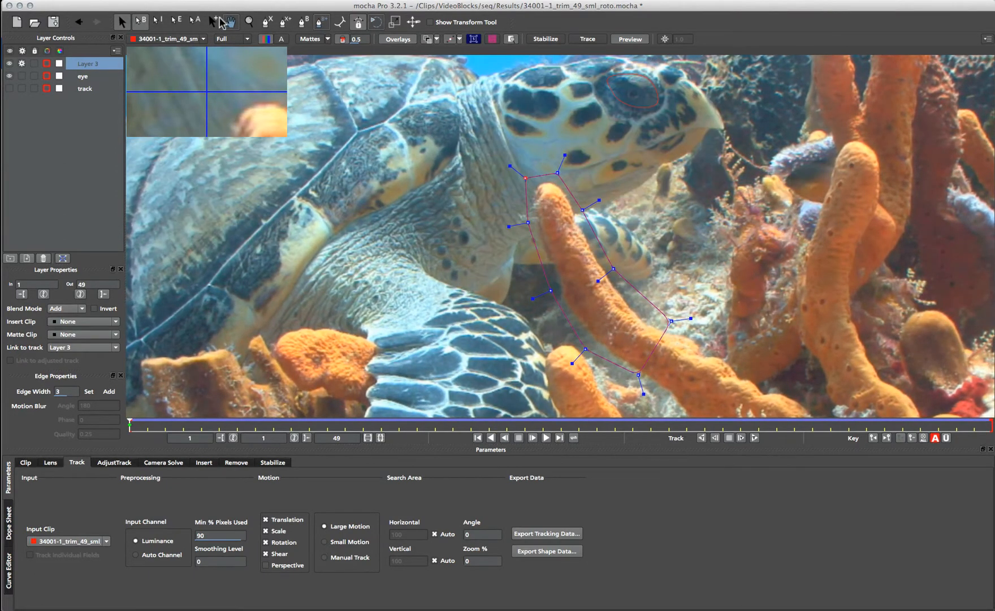
{"action": "left_click", "coordinate": [215, 22]}
{"action": "left_click", "coordinate": [542, 180]}
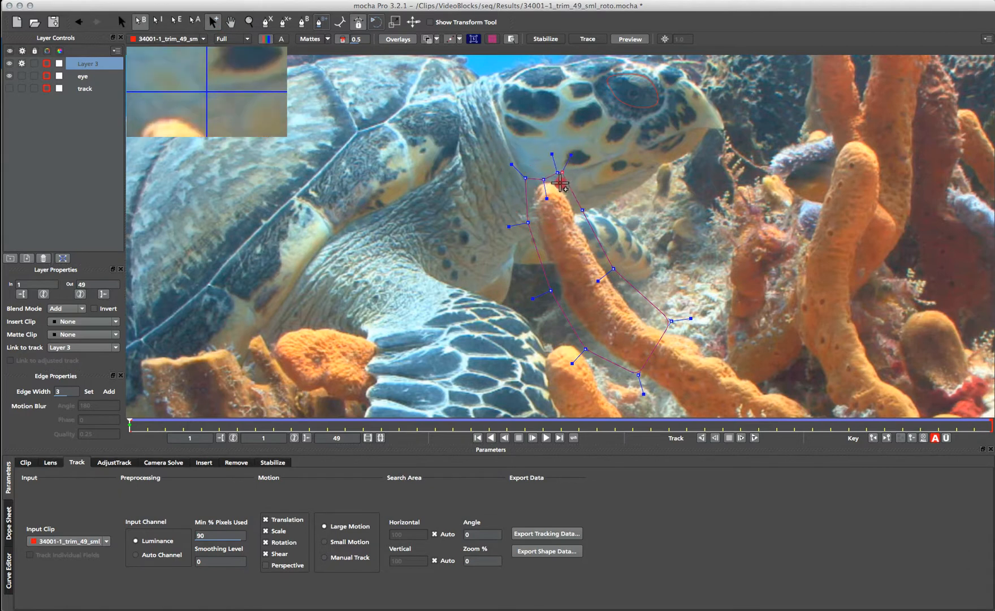
{"action": "left_click", "coordinate": [560, 183]}
{"action": "left_click", "coordinate": [535, 191]}
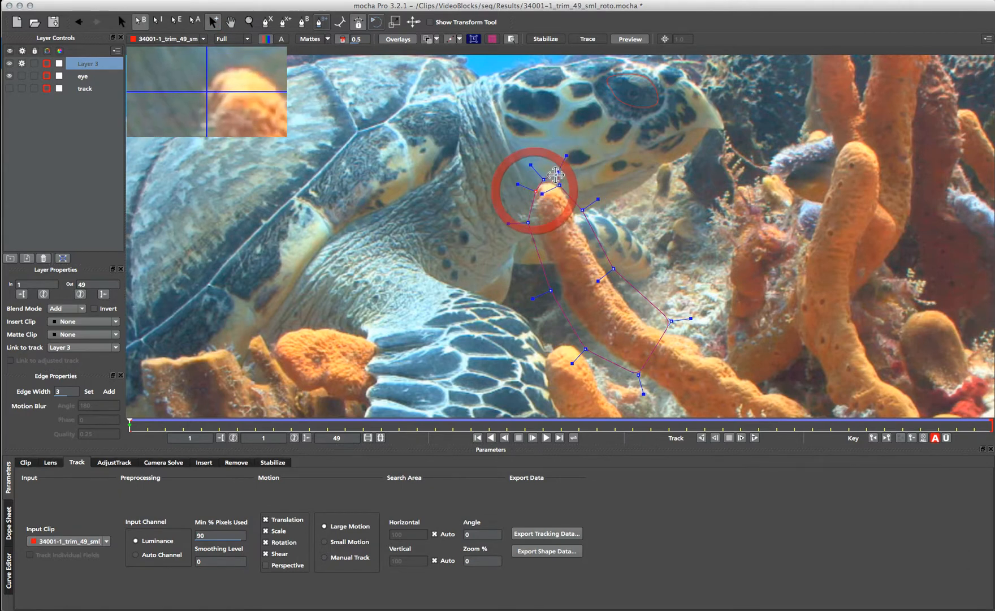
{"action": "left_click", "coordinate": [553, 182]}
{"action": "left_click", "coordinate": [576, 213]}
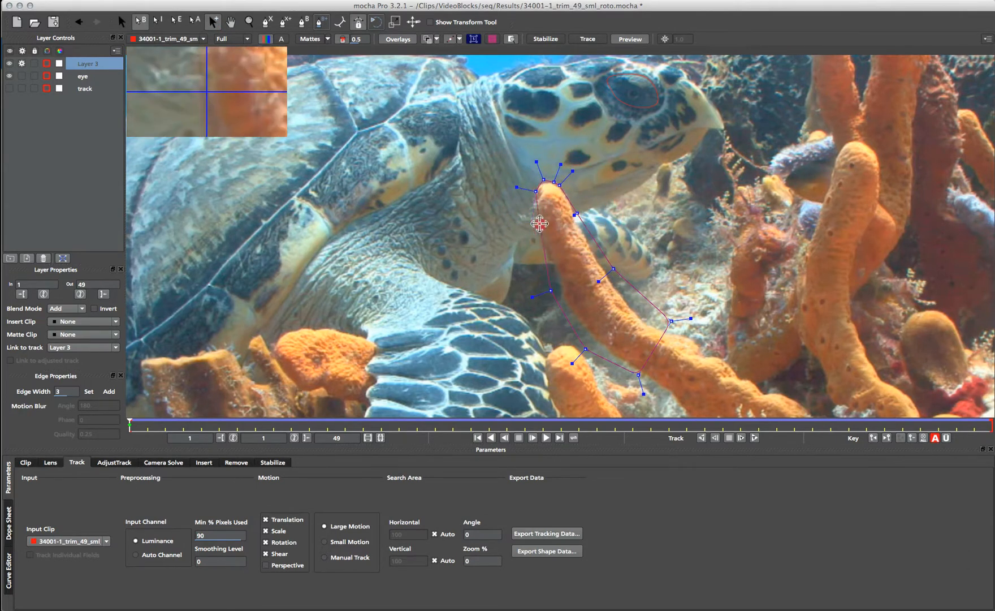
{"action": "left_click", "coordinate": [540, 224]}
{"action": "left_click", "coordinate": [533, 207]}
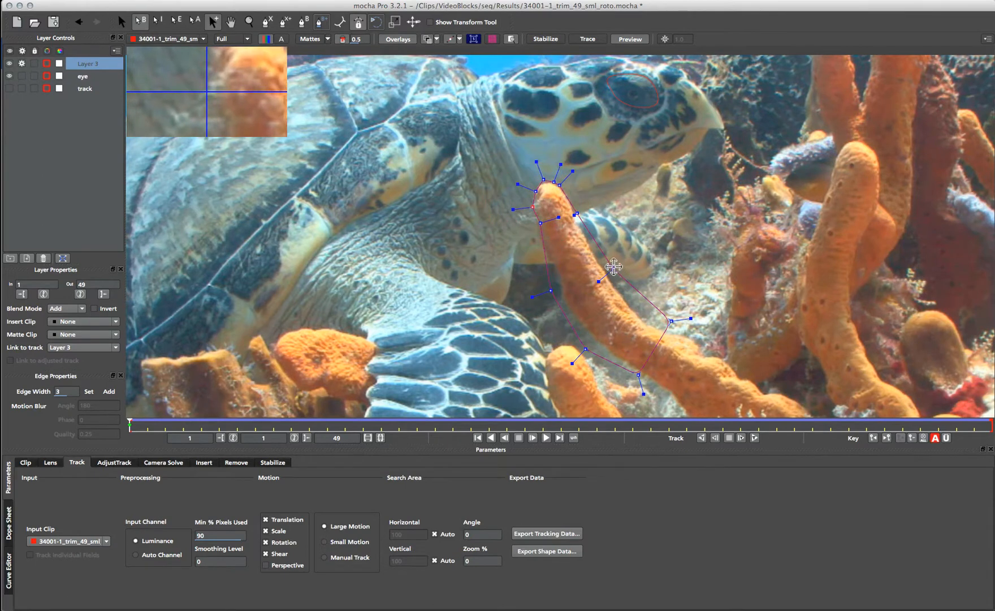
{"action": "left_click_drag", "start_coordinate": [613, 267], "coordinate": [605, 275]}
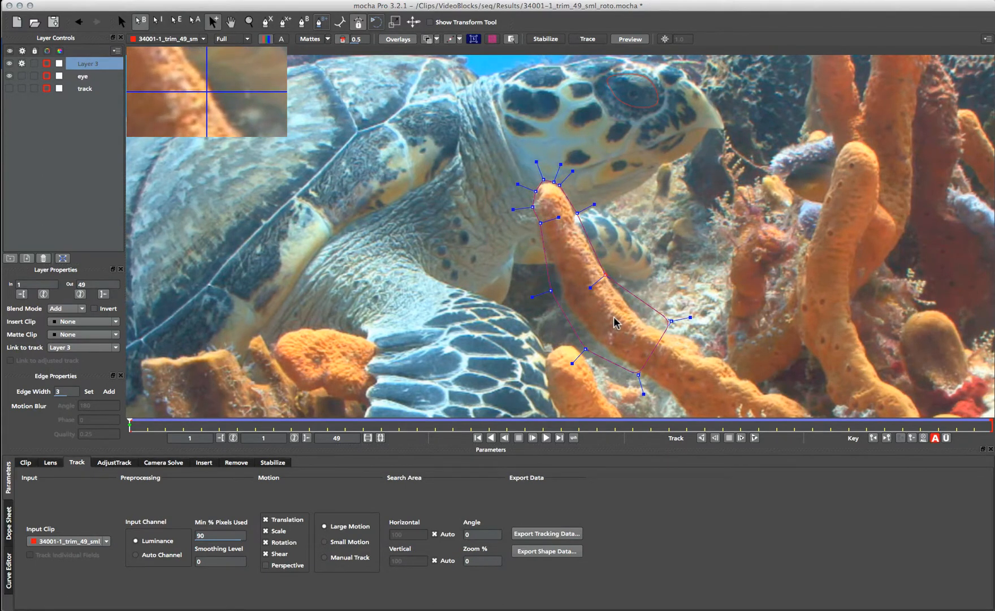
- Rename Layer 3 to 'coral track' and hide it
{"action": "double_click", "coordinate": [88, 63]}
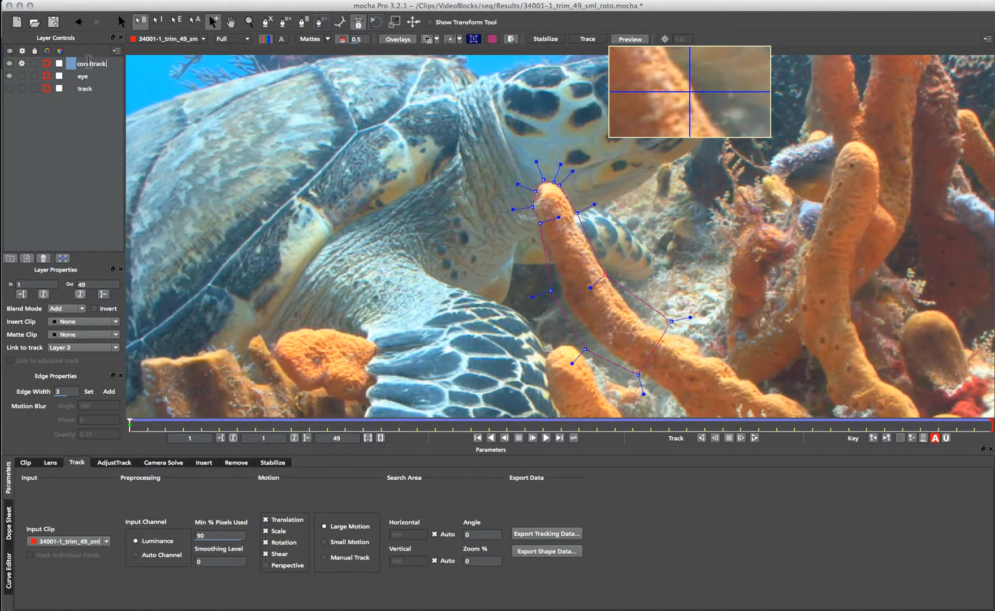
{"action": "type", "text": "coraltrack"}
{"action": "key", "text": "Return"}
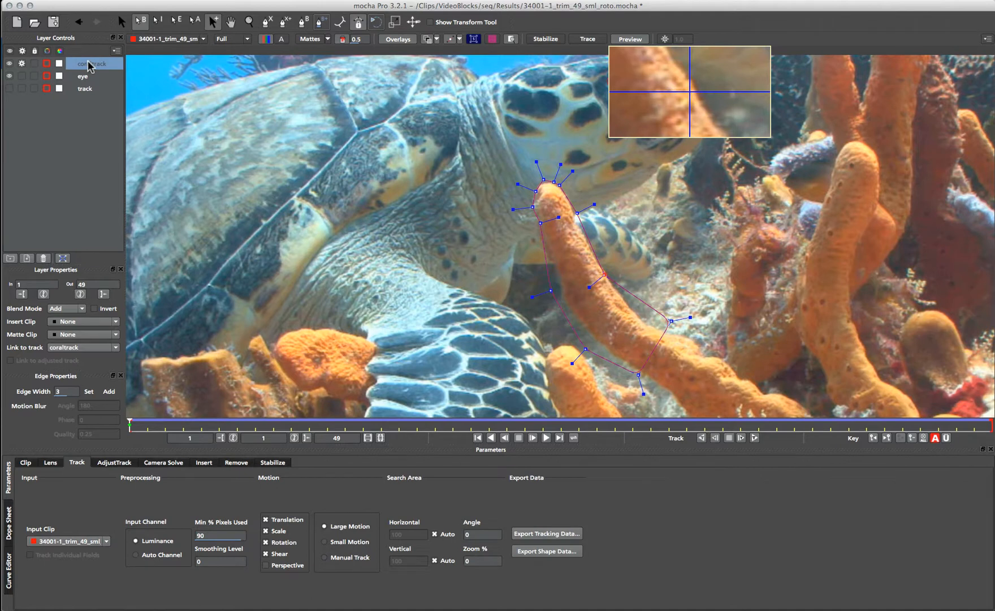
{"action": "left_click", "coordinate": [91, 64]}
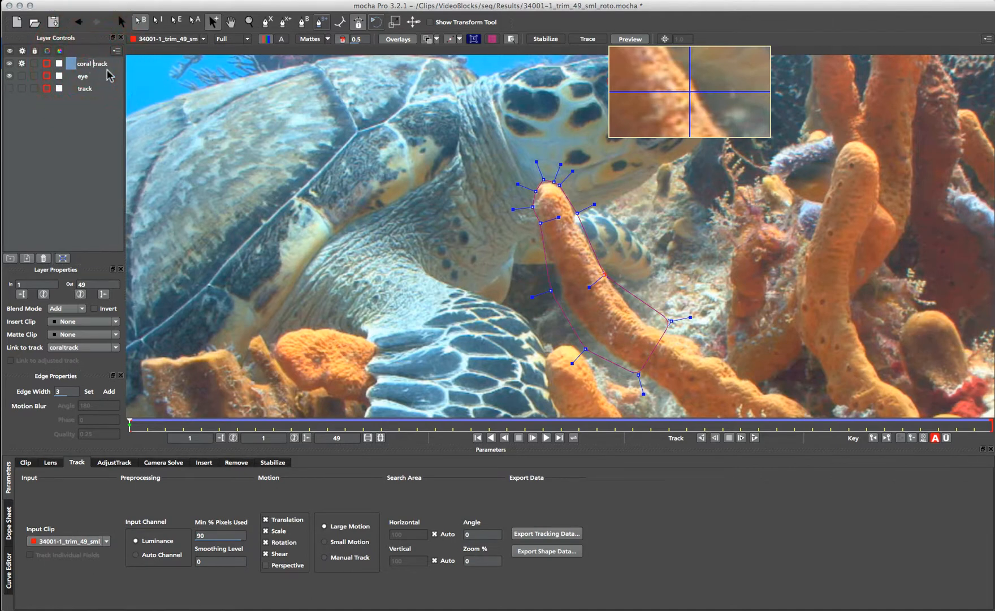
{"action": "key", "text": "Return"}
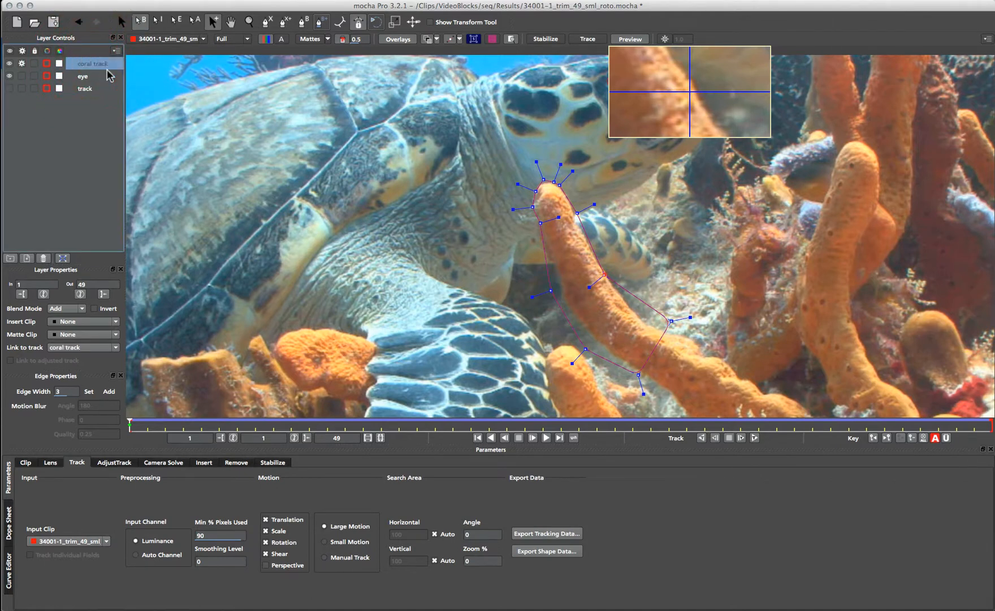
{"action": "left_click", "coordinate": [9, 64]}
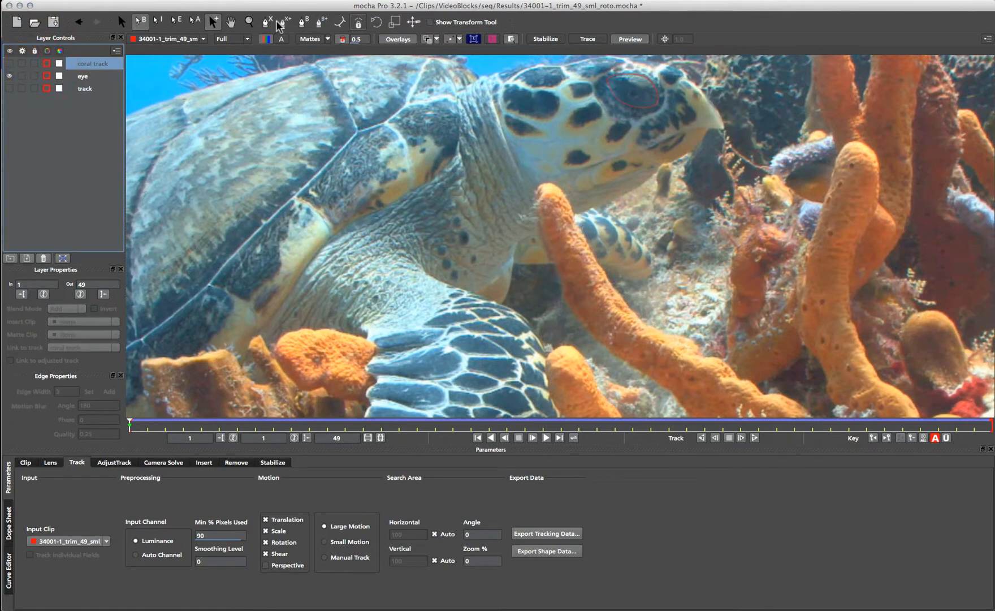
- Start a Bezier outline at the coral's tip and trace down its left edge to the base
{"action": "left_click_drag", "start_coordinate": [542, 183], "coordinate": [536, 206]}
{"action": "left_click", "coordinate": [539, 222]}
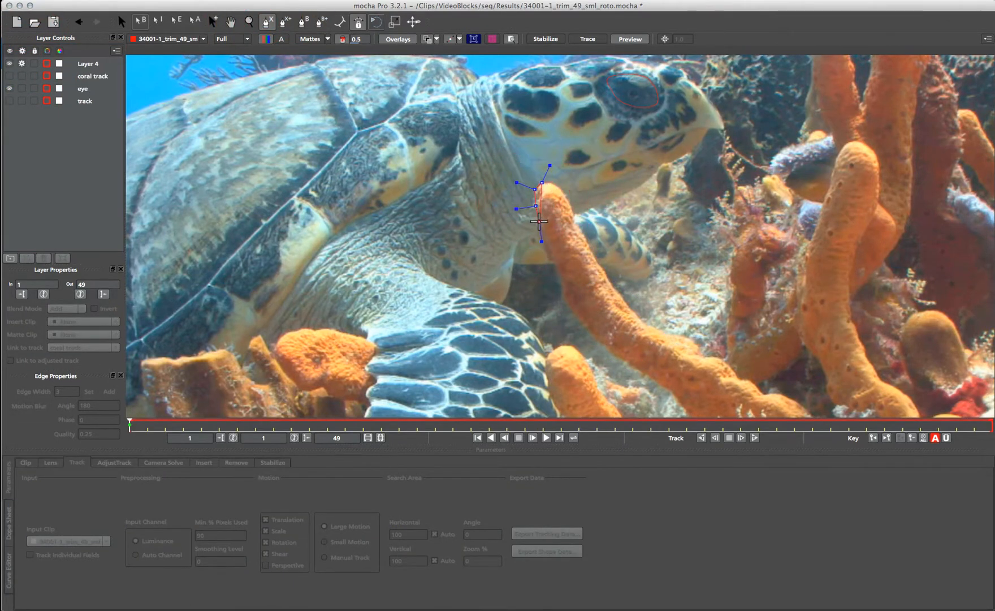
{"action": "left_click", "coordinate": [552, 259]}
{"action": "left_click_drag", "start_coordinate": [575, 303], "coordinate": [575, 303]}
{"action": "left_click", "coordinate": [574, 312]}
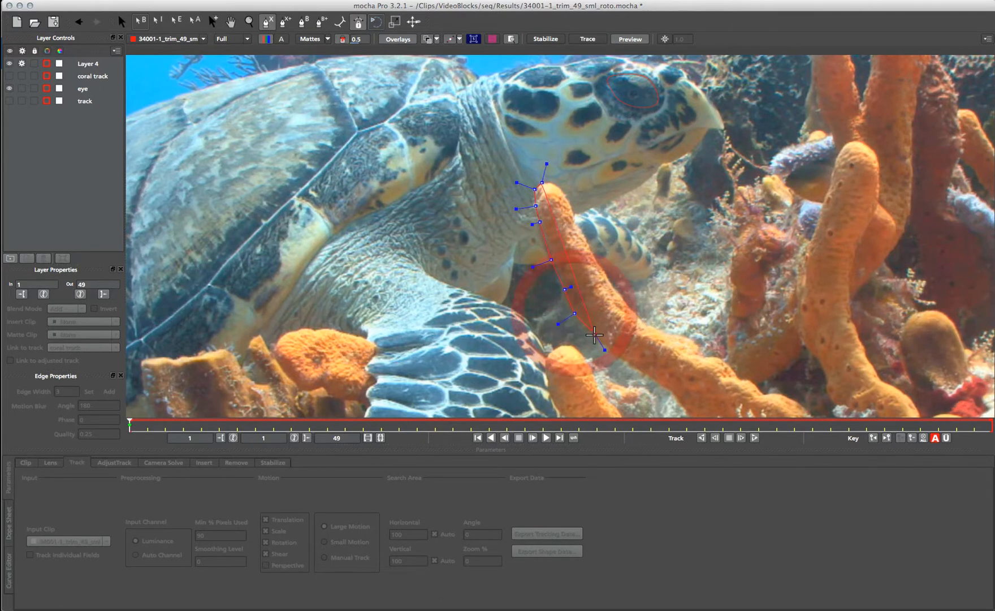
{"action": "left_click", "coordinate": [596, 339]}
{"action": "left_click", "coordinate": [619, 355]}
{"action": "left_click", "coordinate": [639, 351]}
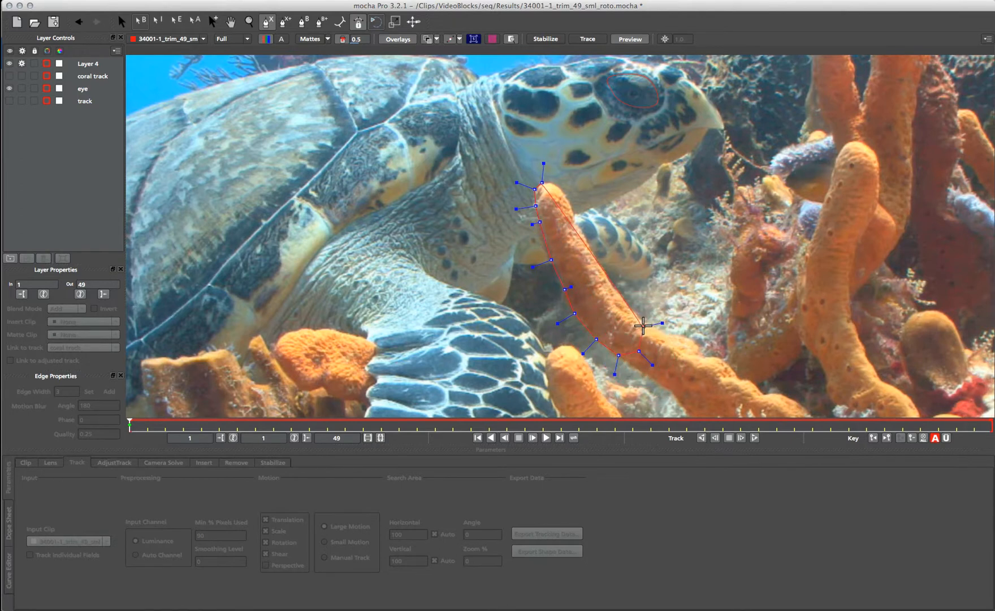
- Trace up the coral's right edge, close the outline at the tip, and tighten the handles
{"action": "left_click", "coordinate": [644, 325]}
{"action": "left_click", "coordinate": [633, 312]}
{"action": "left_click", "coordinate": [604, 271]}
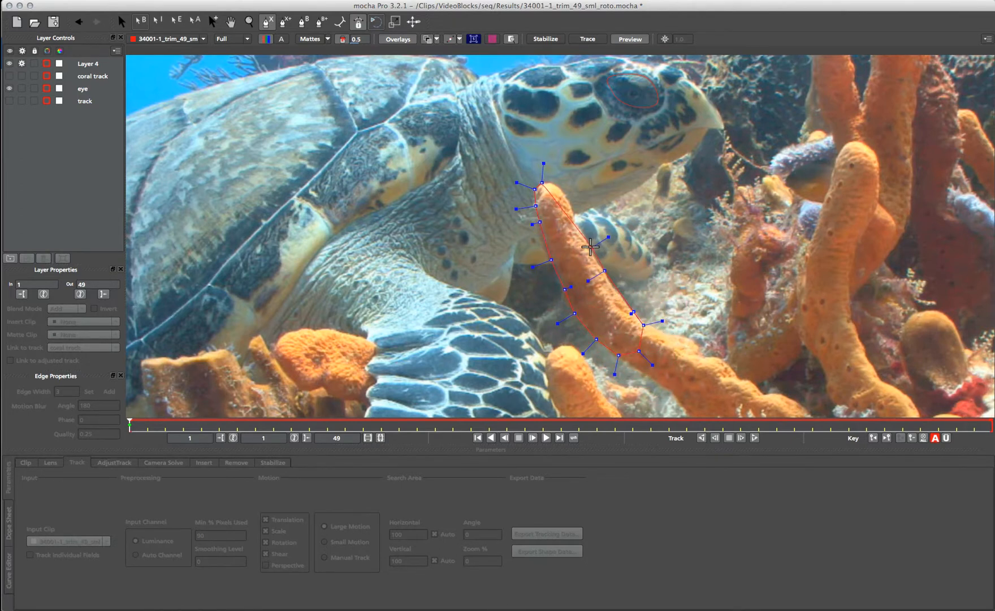
{"action": "left_click", "coordinate": [591, 246]}
{"action": "left_click", "coordinate": [586, 235]}
{"action": "left_click", "coordinate": [576, 227]}
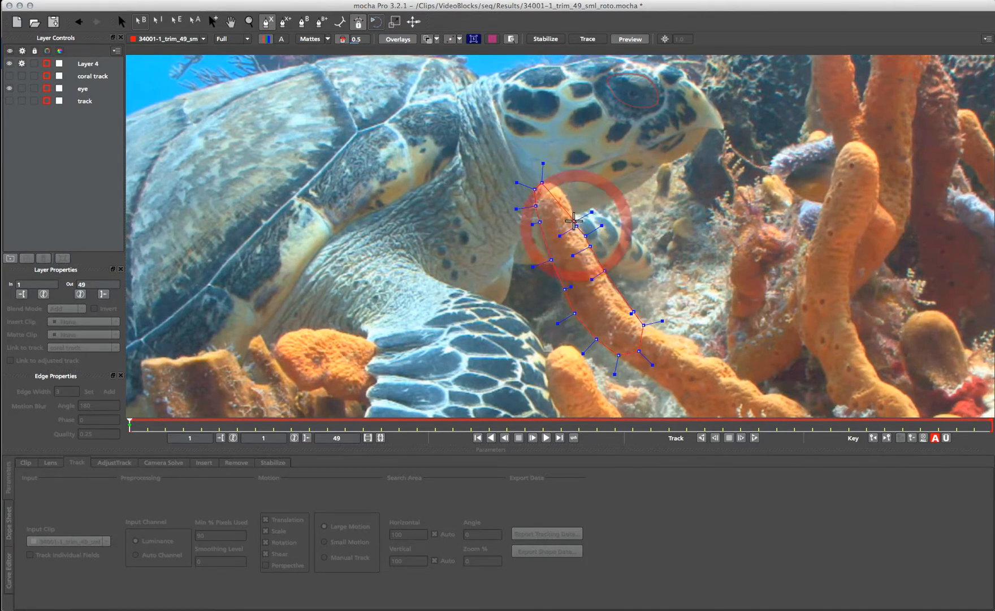
{"action": "left_click", "coordinate": [574, 208]}
{"action": "left_click", "coordinate": [566, 192]}
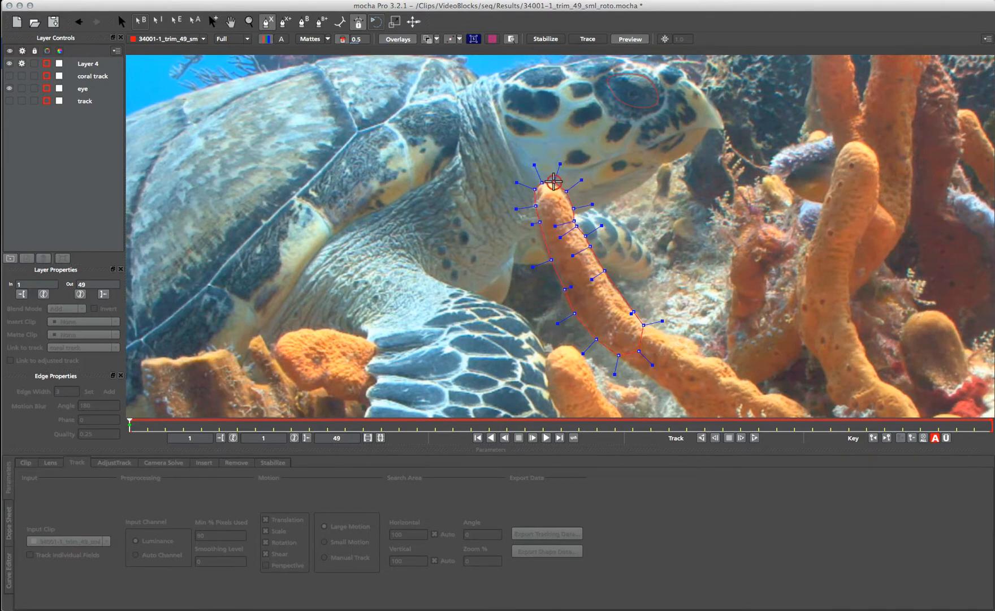
{"action": "left_click", "coordinate": [554, 182]}
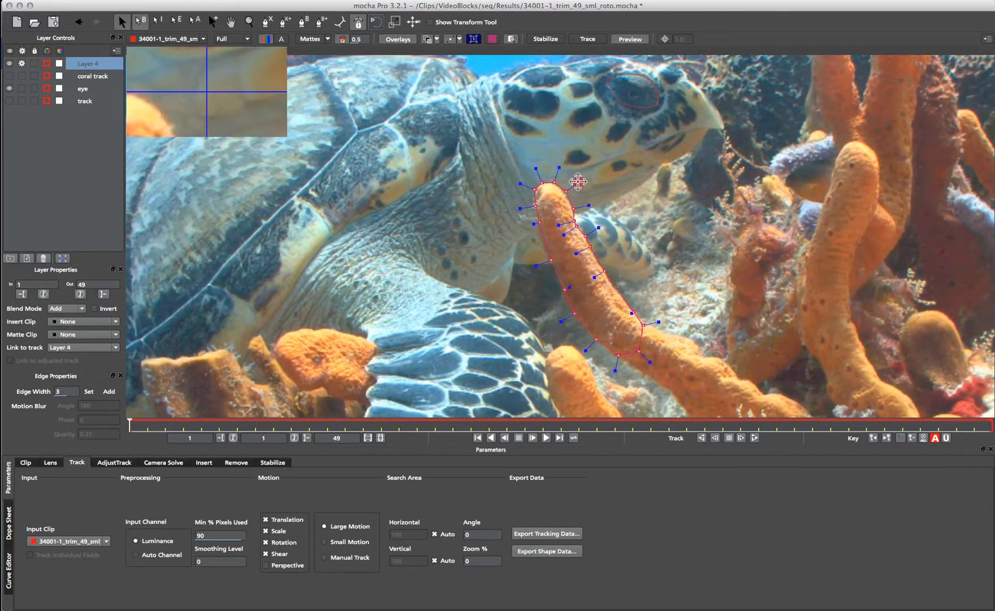
{"action": "left_click_drag", "start_coordinate": [579, 181], "coordinate": [572, 205]}
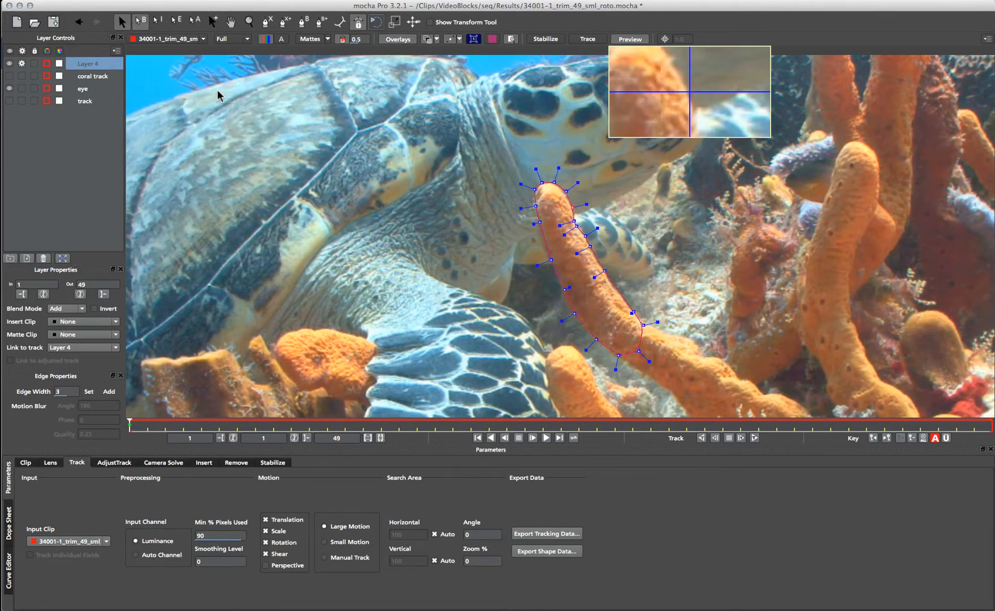
- Rename Layer 4 to 'coral roto'
{"action": "double_click", "coordinate": [88, 63]}
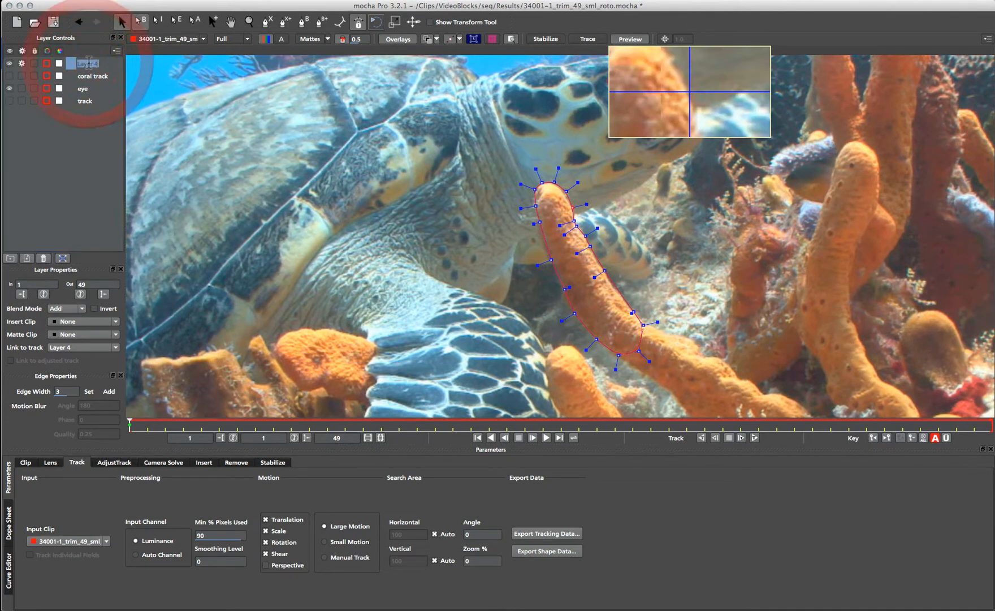
{"action": "type", "text": "coral roto"}
{"action": "key", "text": "Return"}
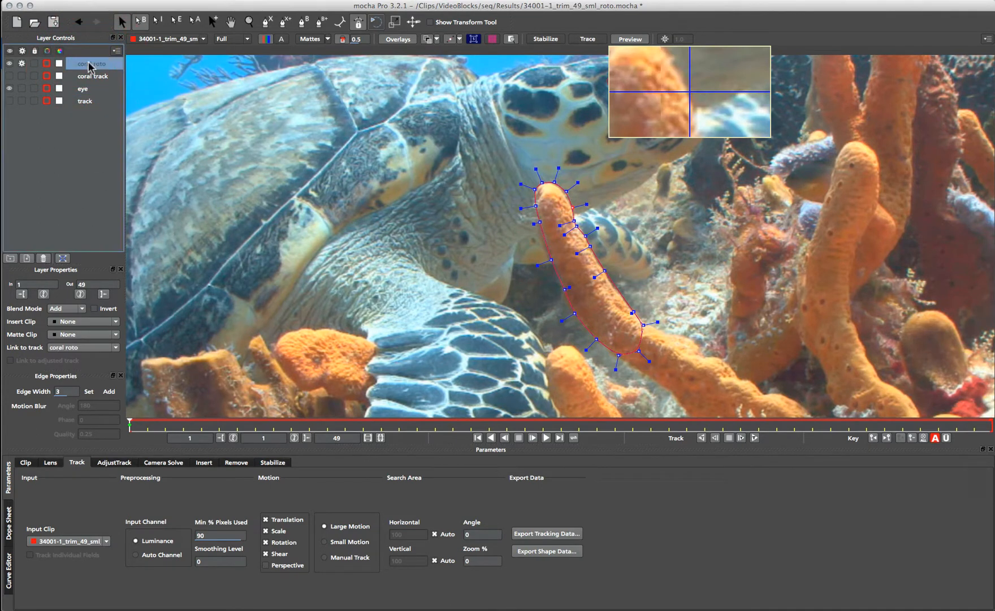
- Link the layer to the 'coral track' motion, scrub to verify, and return to frame 1
{"action": "left_click", "coordinate": [76, 347]}
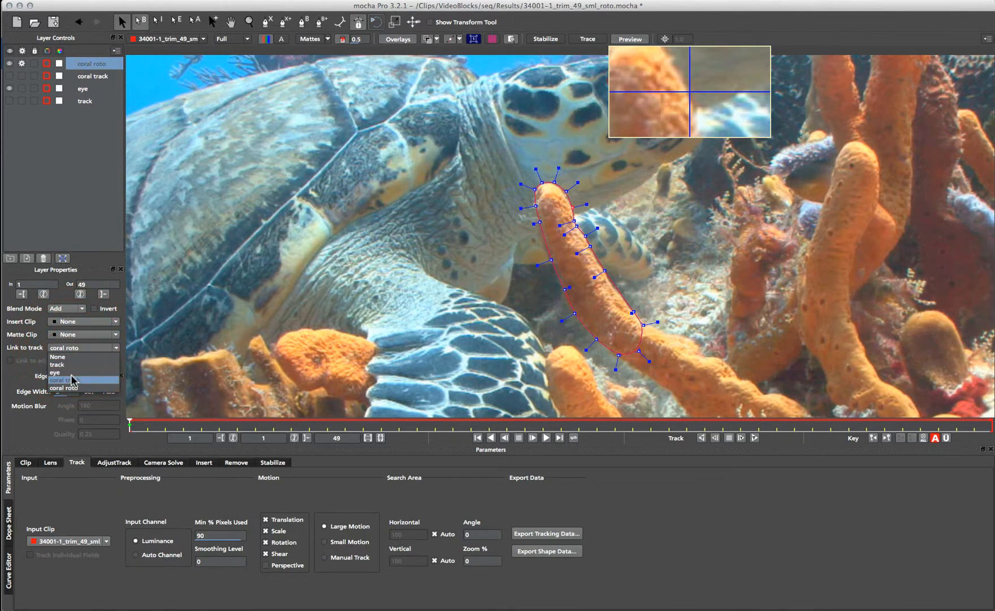
{"action": "left_click", "coordinate": [76, 362]}
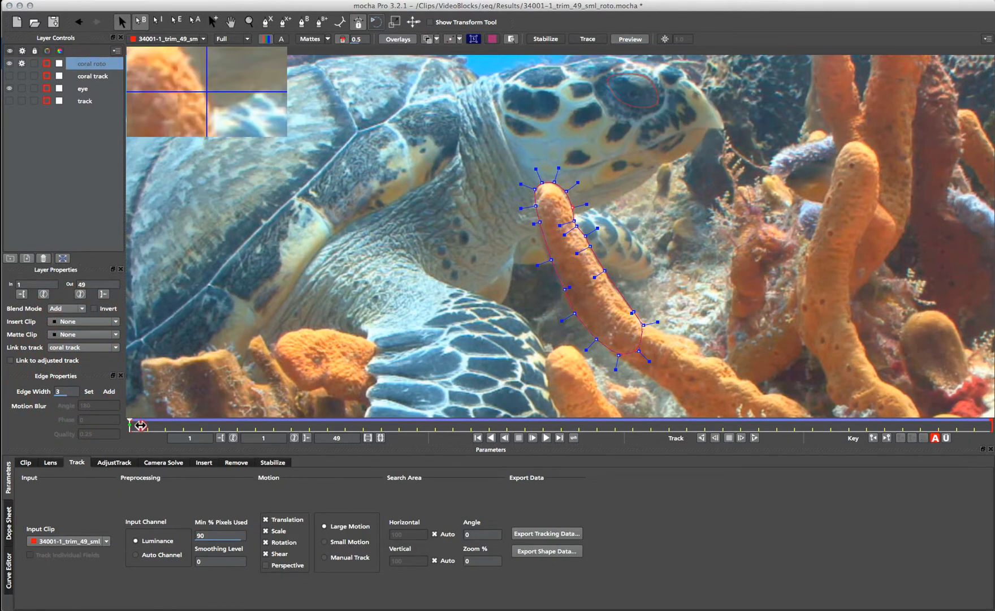
{"action": "left_click_drag", "start_coordinate": [141, 426], "coordinate": [256, 425]}
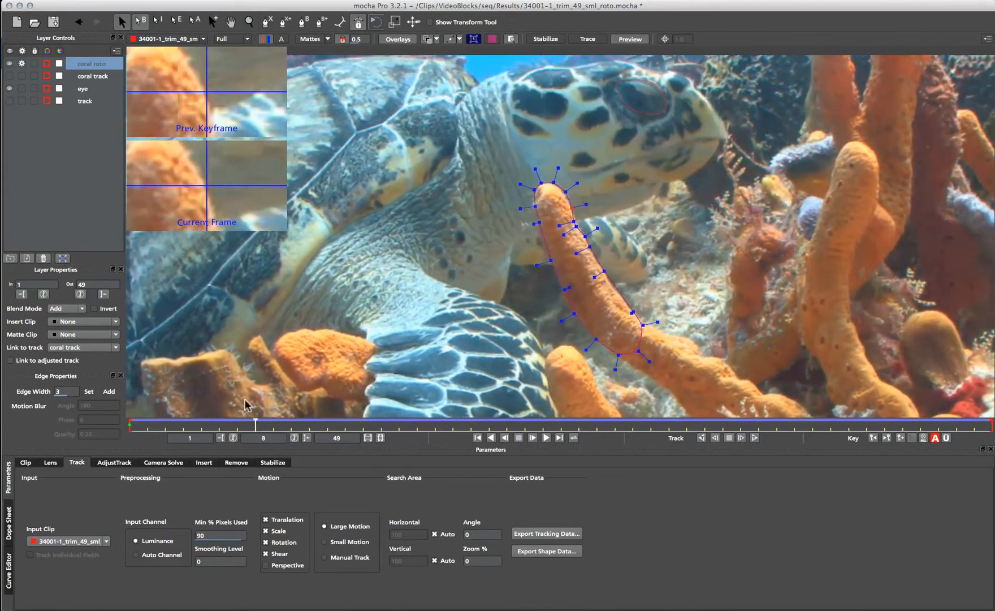
{"action": "key", "text": "Home"}
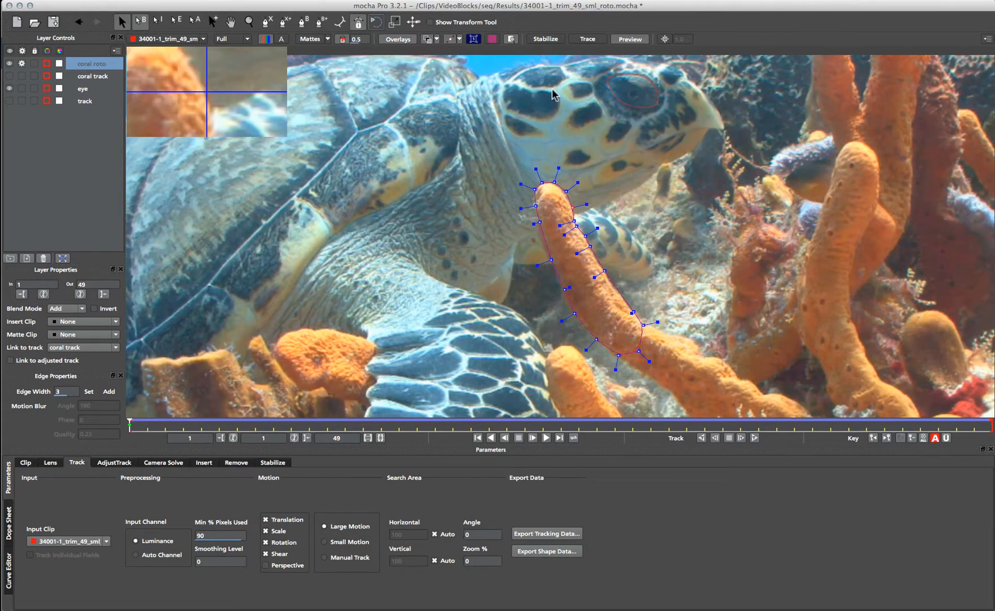
- Show and select the track layer, play the clip to review it, then hide it at frame 1
{"action": "left_click", "coordinate": [9, 101]}
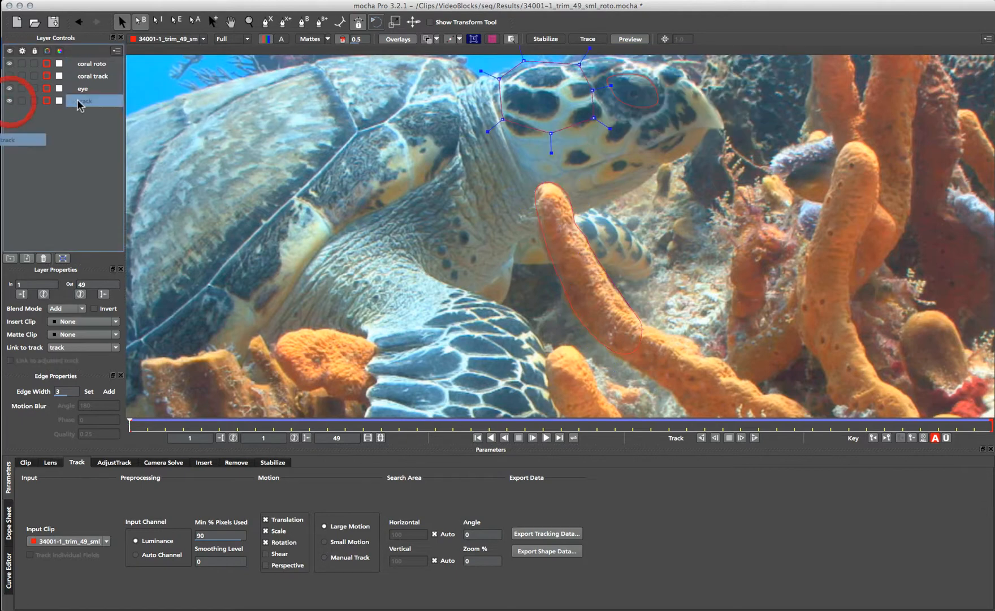
{"action": "left_click", "coordinate": [91, 101]}
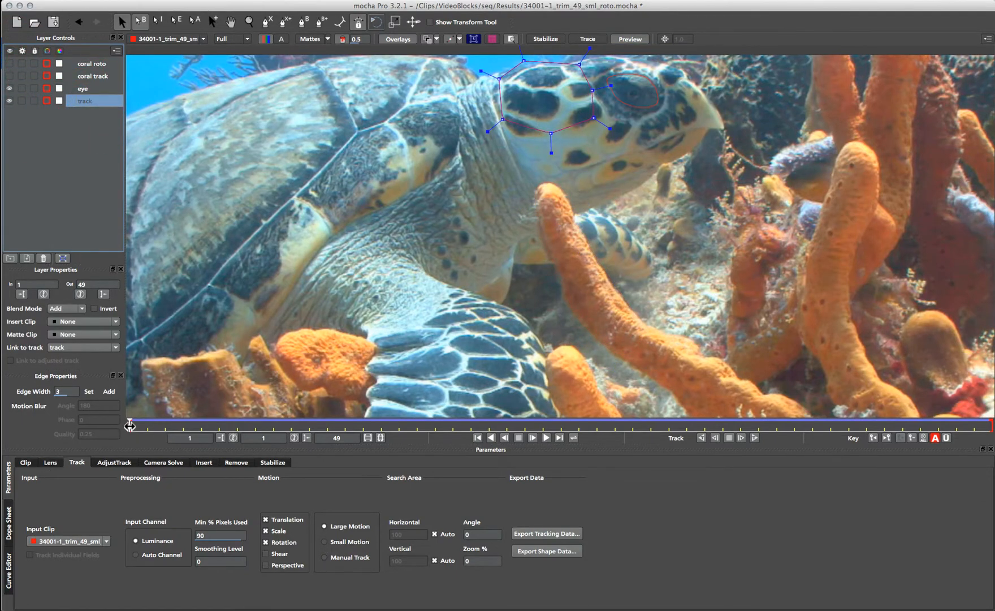
{"action": "key", "text": "space"}
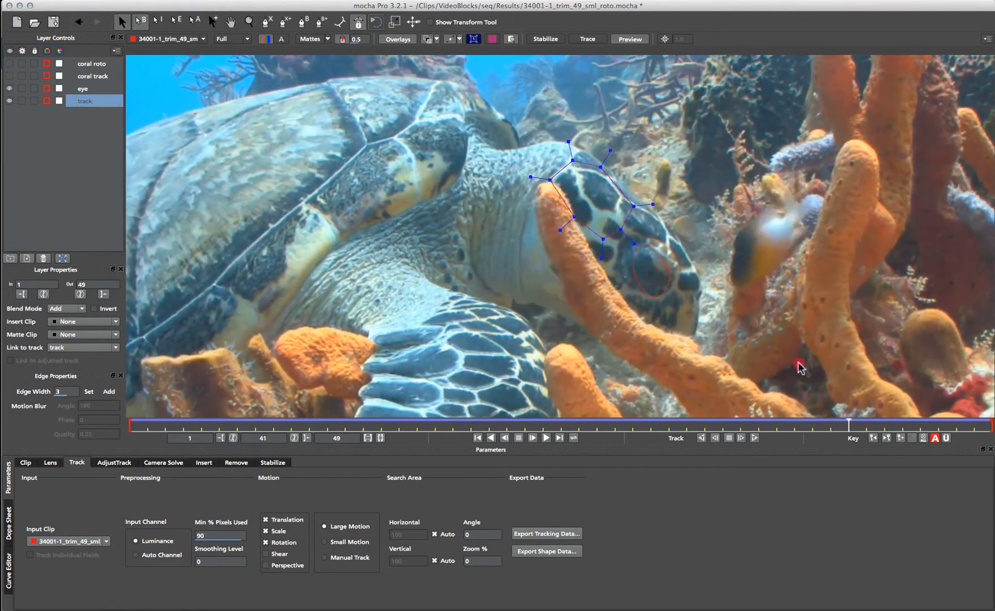
{"action": "key", "text": "Home"}
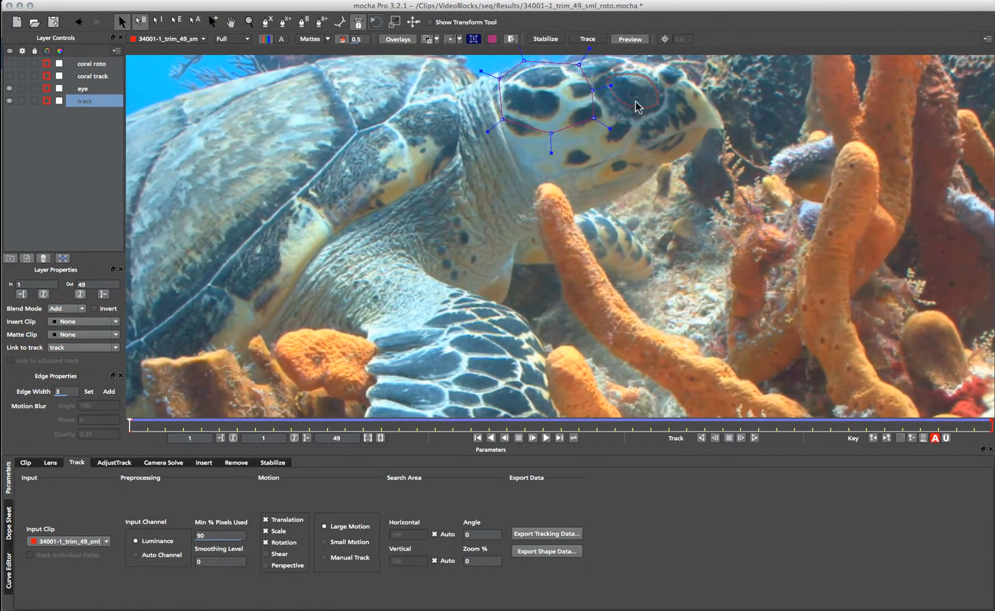
{"action": "left_click", "coordinate": [9, 102]}
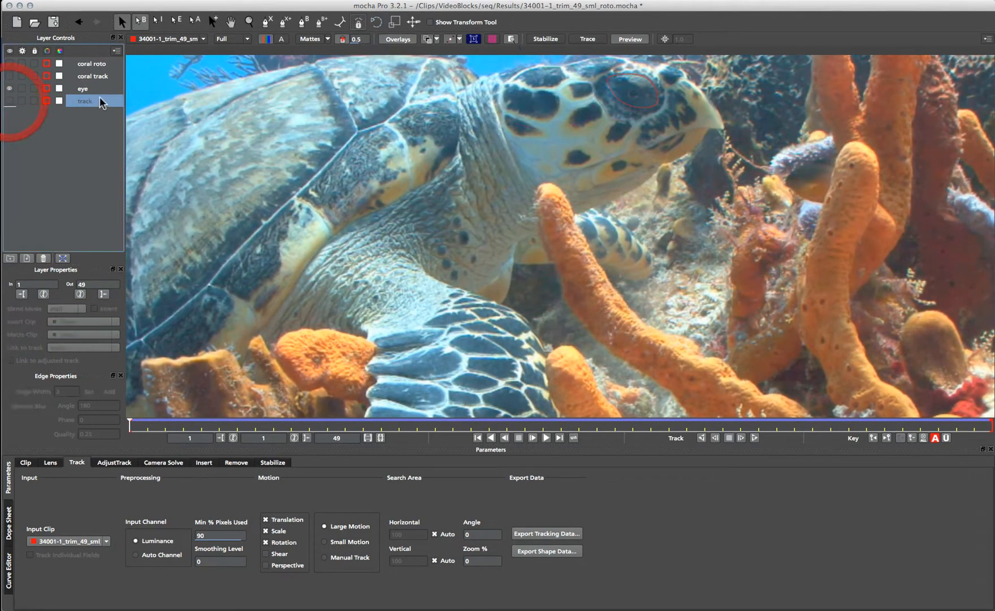
- Draw a closed eight-point X-Spline around the patch on the turtle's head
{"action": "left_click", "coordinate": [87, 89]}
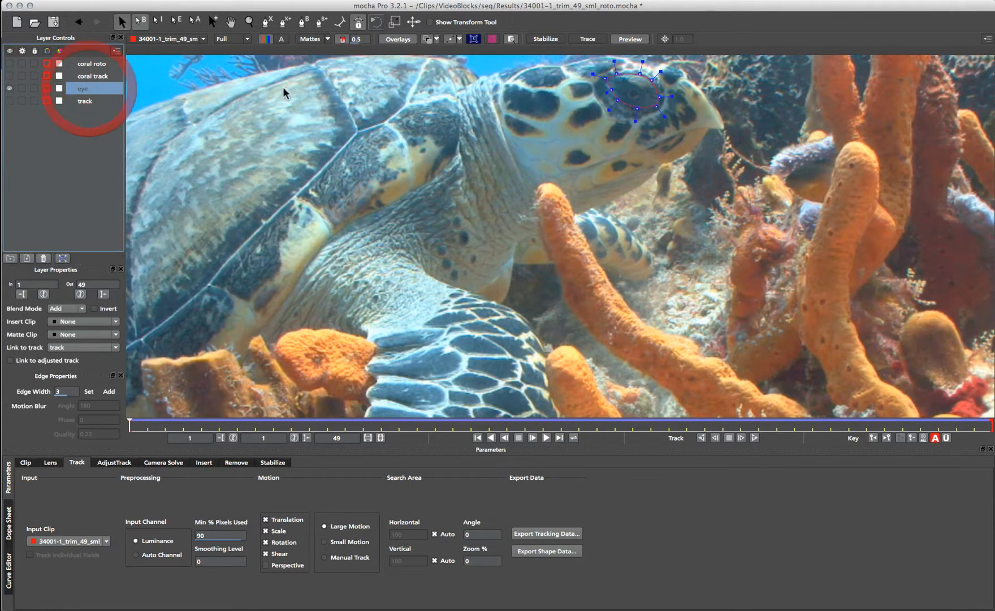
{"action": "left_click", "coordinate": [274, 21]}
{"action": "left_click", "coordinate": [557, 91]}
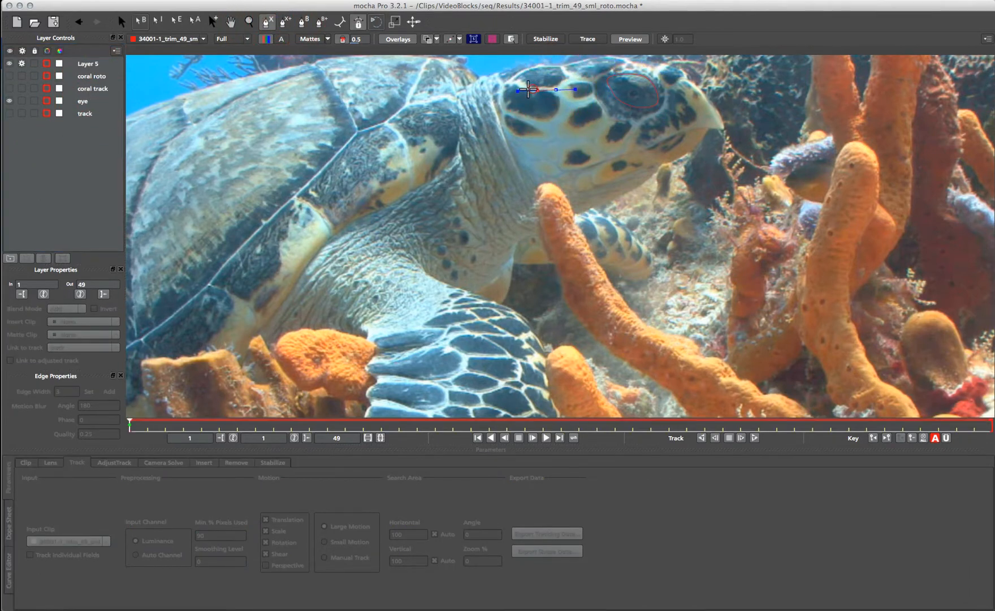
{"action": "left_click", "coordinate": [526, 87]}
{"action": "left_click", "coordinate": [501, 83]}
{"action": "left_click", "coordinate": [502, 105]}
{"action": "left_click", "coordinate": [534, 120]}
{"action": "left_click", "coordinate": [546, 122]}
{"action": "left_click", "coordinate": [558, 108]}
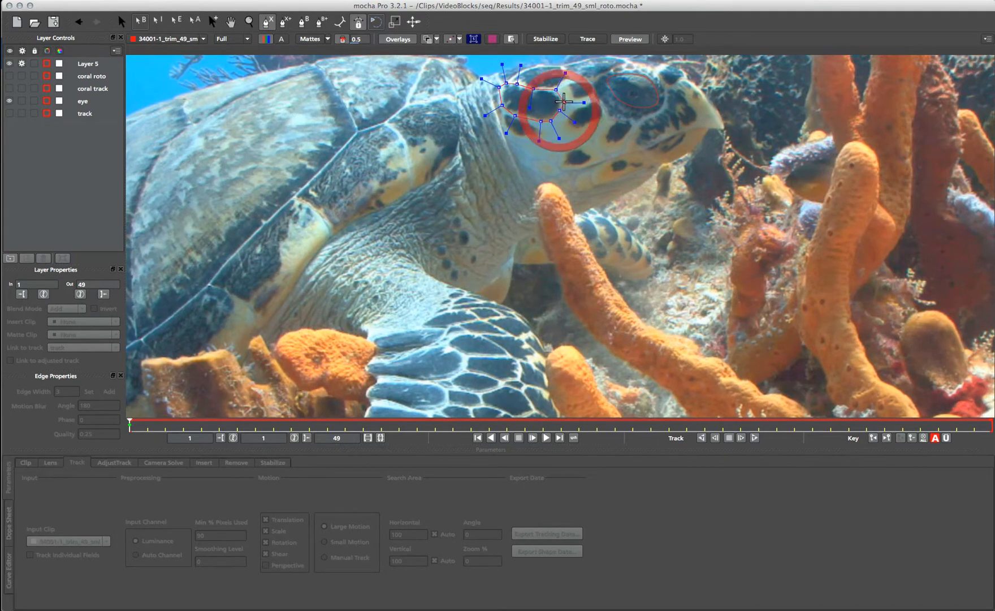
{"action": "left_click", "coordinate": [561, 100]}
{"action": "right_click", "coordinate": [568, 82]}
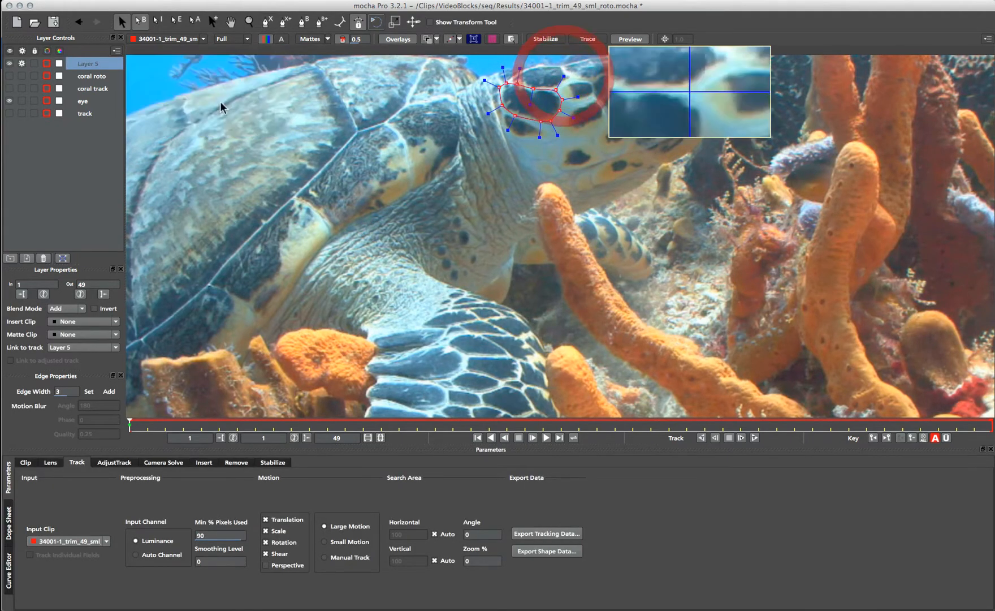
- Link the head-patch shape to the 'track' layer and scrub to check it follows
{"action": "left_click", "coordinate": [72, 348]}
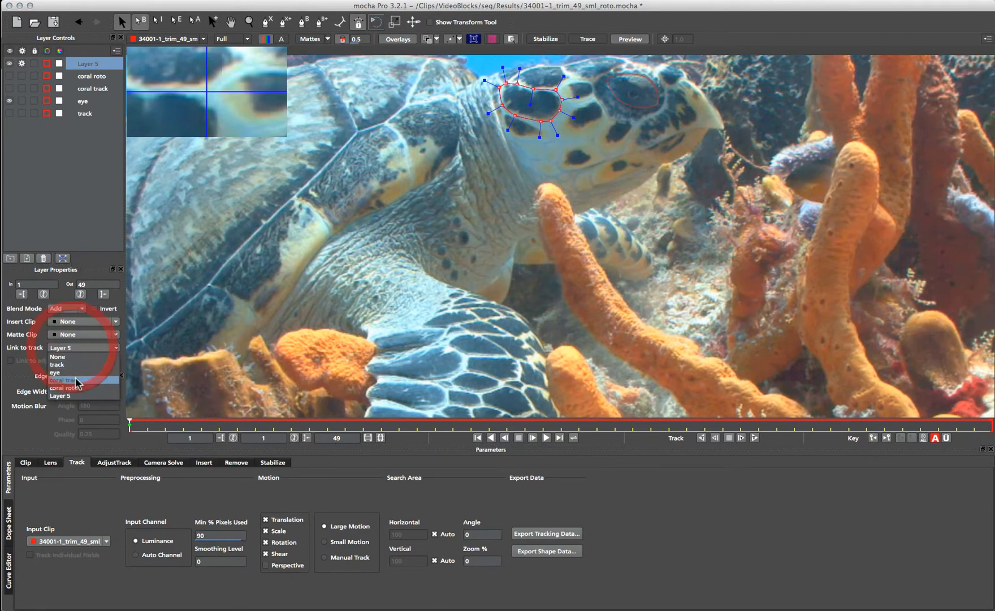
{"action": "left_click", "coordinate": [77, 365]}
{"action": "left_click_drag", "start_coordinate": [129, 424], "coordinate": [4, 262]}
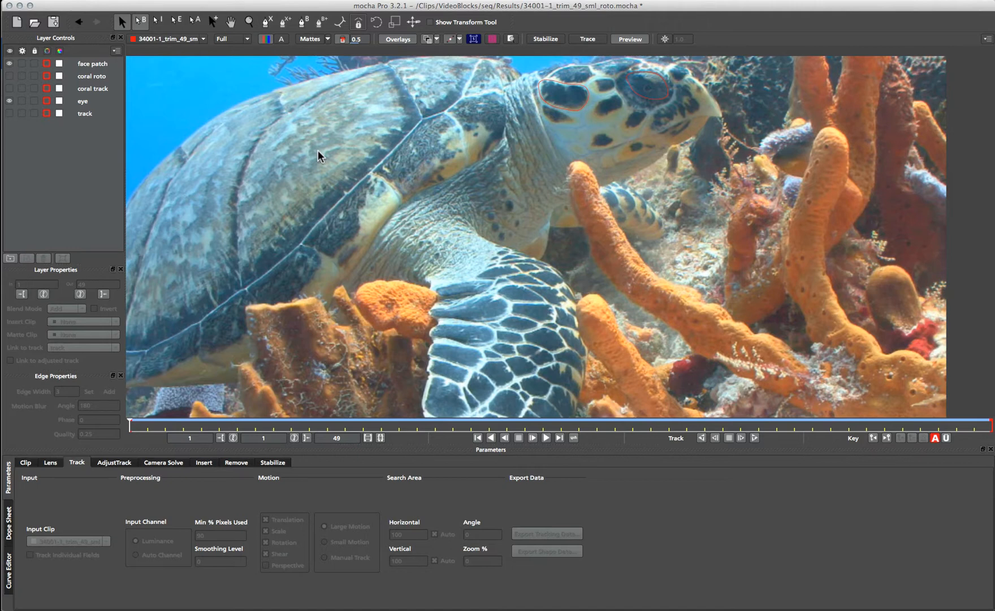
- Start Layer 6 with the X-spline tool, placing points down the shell's upper edge
{"action": "left_click", "coordinate": [265, 22]}
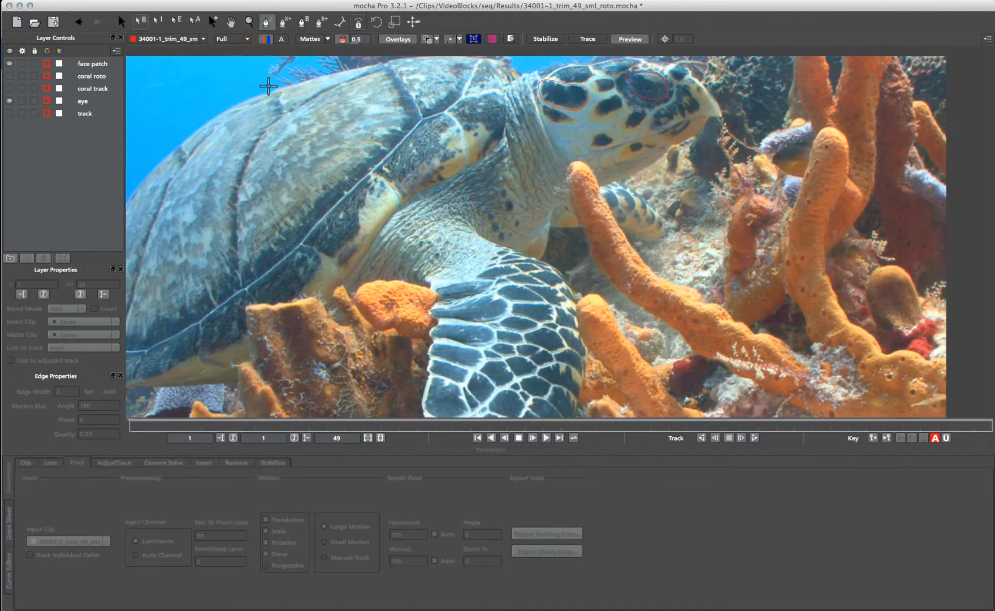
{"action": "left_click", "coordinate": [271, 89]}
{"action": "left_click", "coordinate": [223, 109]}
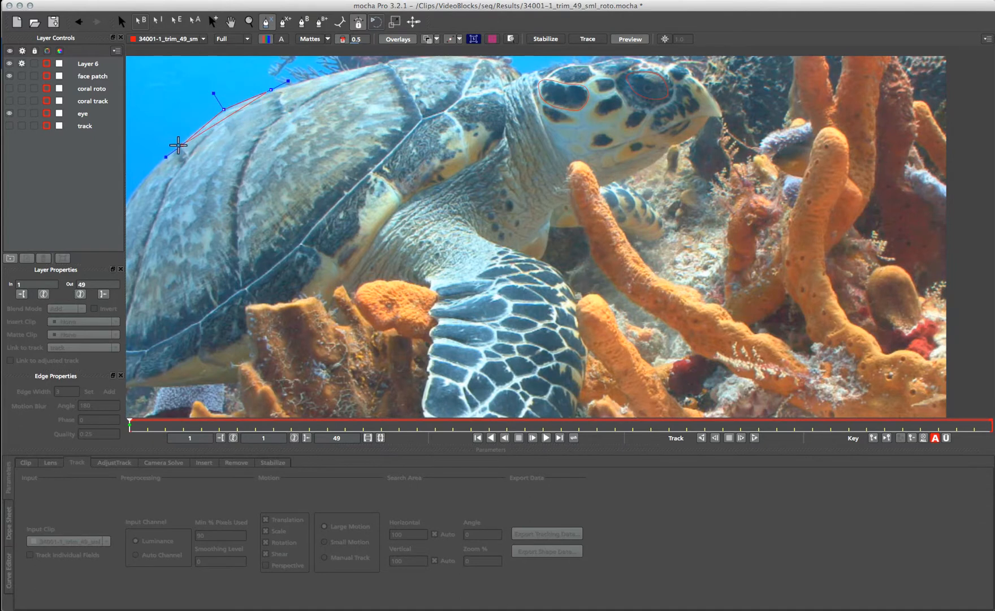
{"action": "left_click", "coordinate": [172, 148]}
{"action": "left_click", "coordinate": [141, 179]}
{"action": "right_click", "coordinate": [133, 203]}
{"action": "key", "text": "x"}
{"action": "left_click_drag", "start_coordinate": [134, 202], "coordinate": [280, 197]}
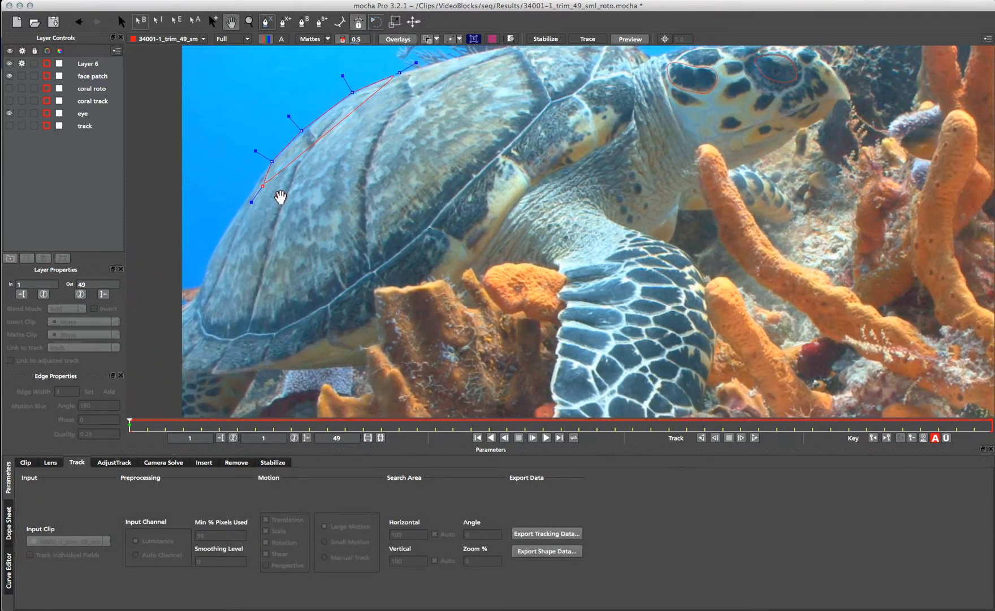
{"action": "left_click", "coordinate": [250, 194]}
{"action": "left_click", "coordinate": [227, 225]}
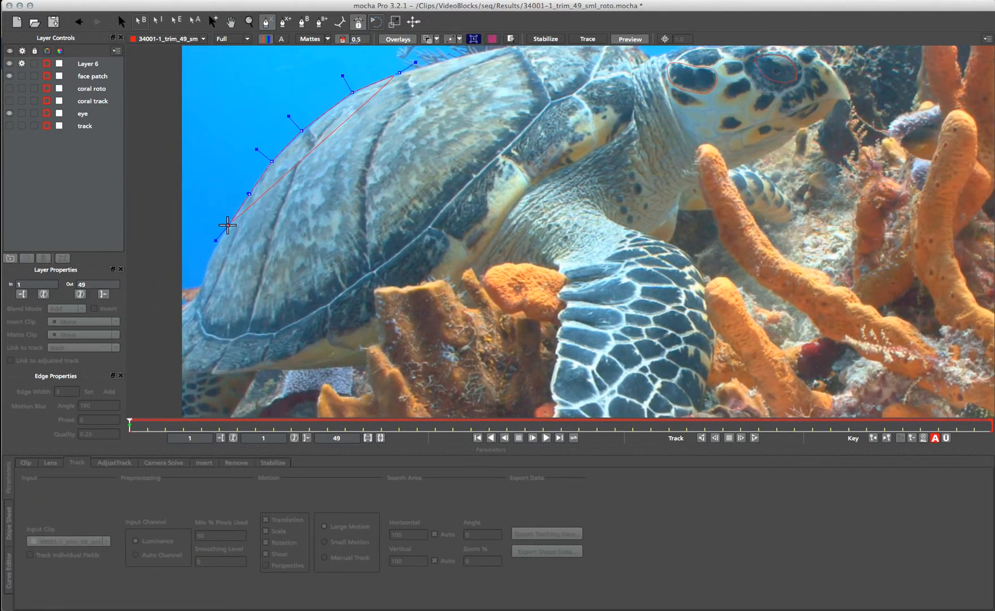
{"action": "left_click", "coordinate": [205, 260]}
{"action": "left_click", "coordinate": [197, 292]}
- Zoom in and keep adding points along the shell's lower left edge
{"action": "key", "text": "z"}
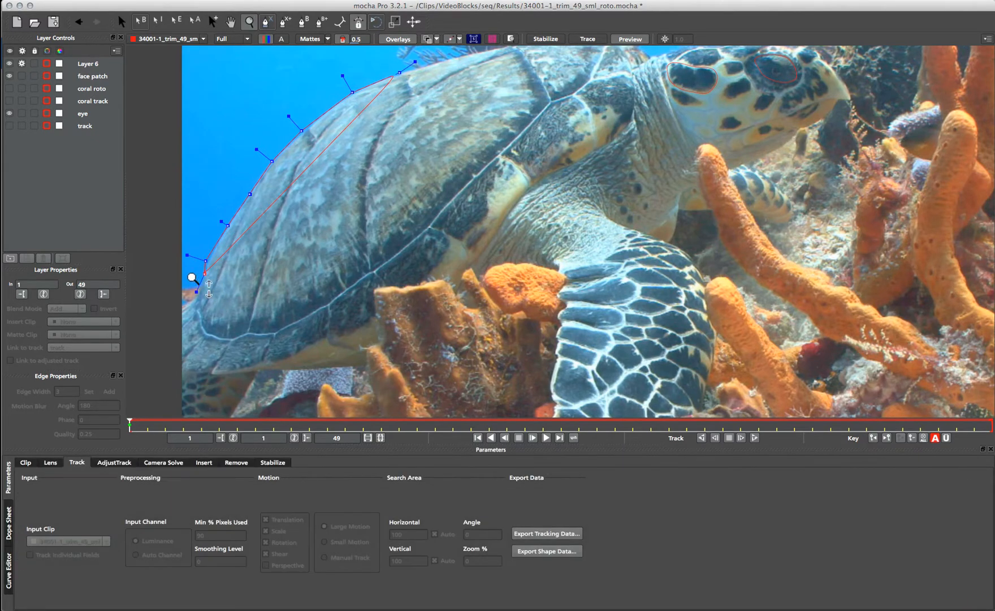
{"action": "left_click_drag", "start_coordinate": [207, 289], "coordinate": [210, 230]}
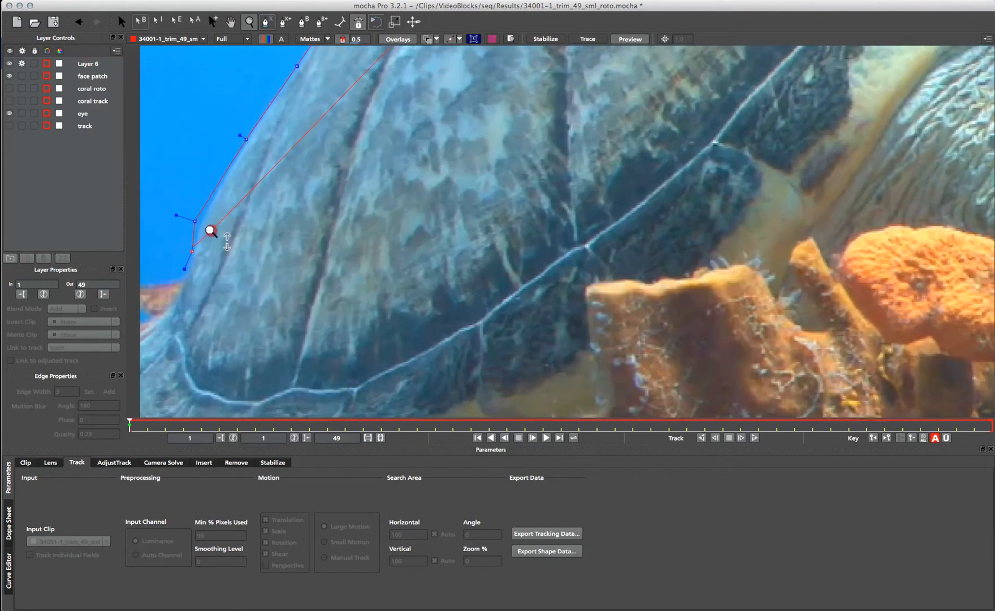
{"action": "key", "text": "ctrl+l"}
{"action": "left_click", "coordinate": [155, 313]}
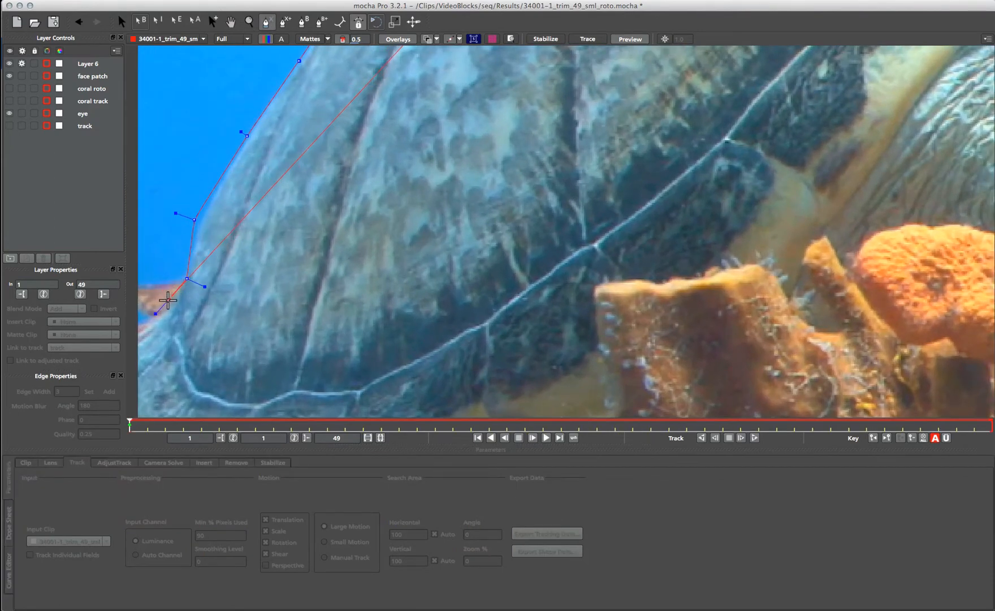
{"action": "left_click", "coordinate": [165, 311]}
{"action": "left_click", "coordinate": [230, 292]}
{"action": "key", "text": "x"}
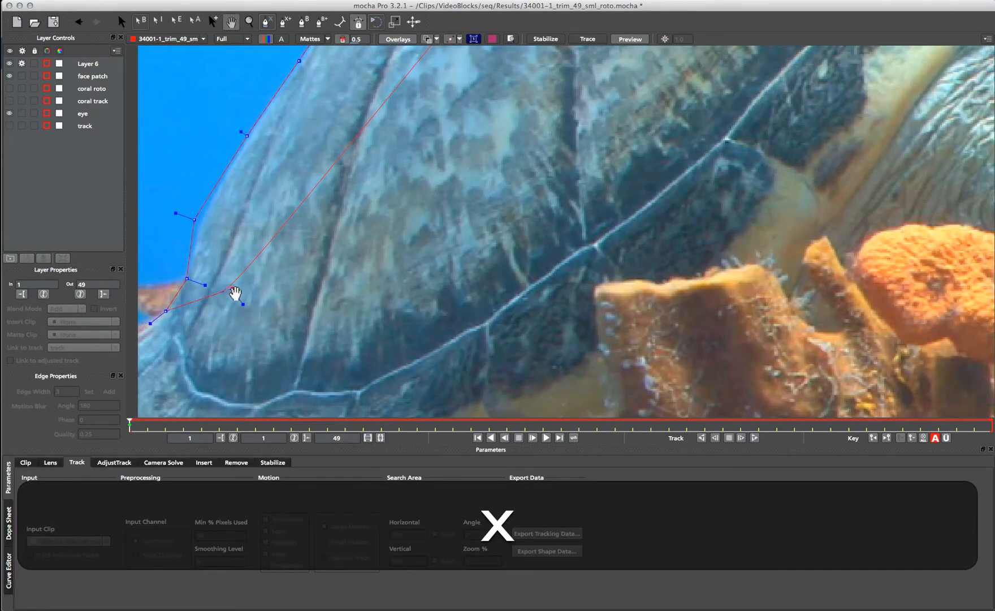
{"action": "left_click_drag", "start_coordinate": [252, 307], "coordinate": [471, 244]}
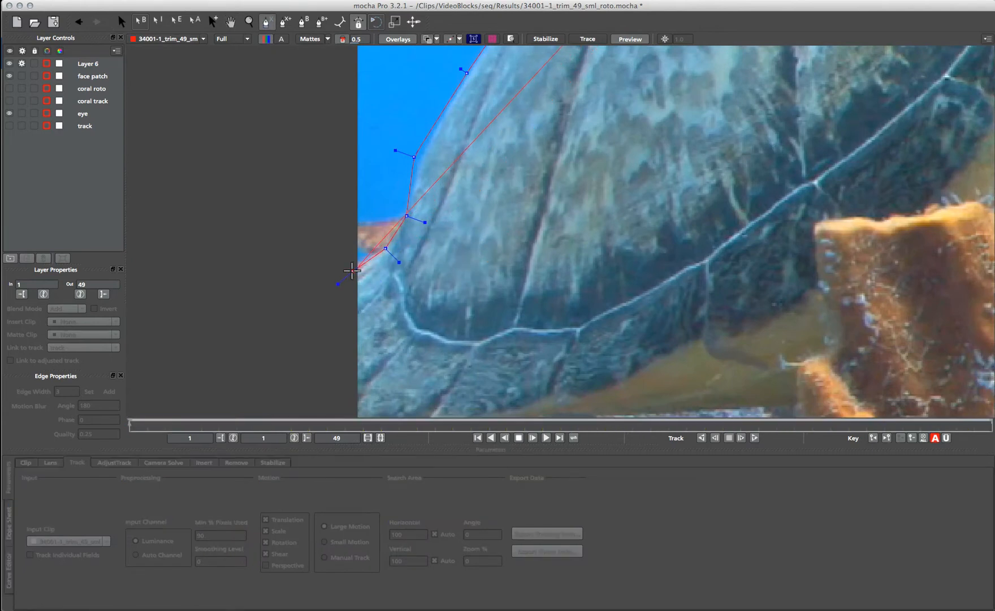
{"action": "left_click", "coordinate": [352, 271]}
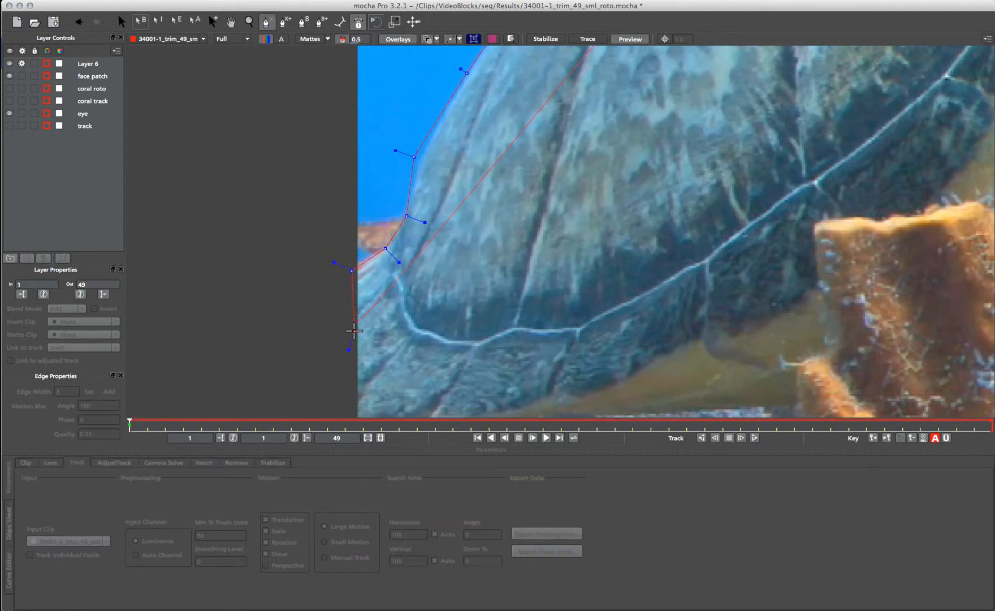
- Zoom out, recentre the turtle, and add another point on the shell edge
{"action": "key", "text": "z"}
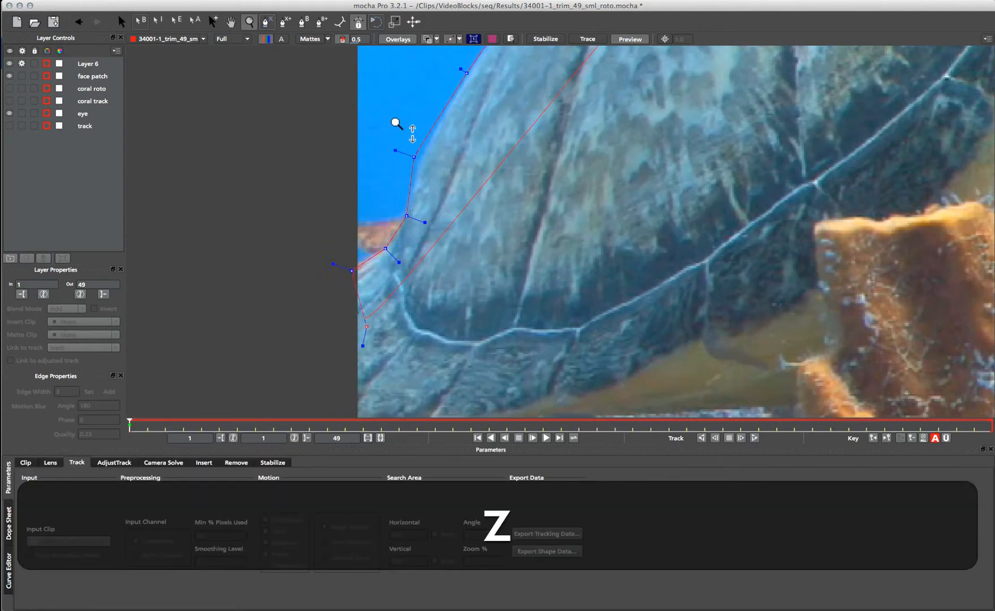
{"action": "left_click_drag", "start_coordinate": [396, 123], "coordinate": [419, 332]}
{"action": "key", "text": "x"}
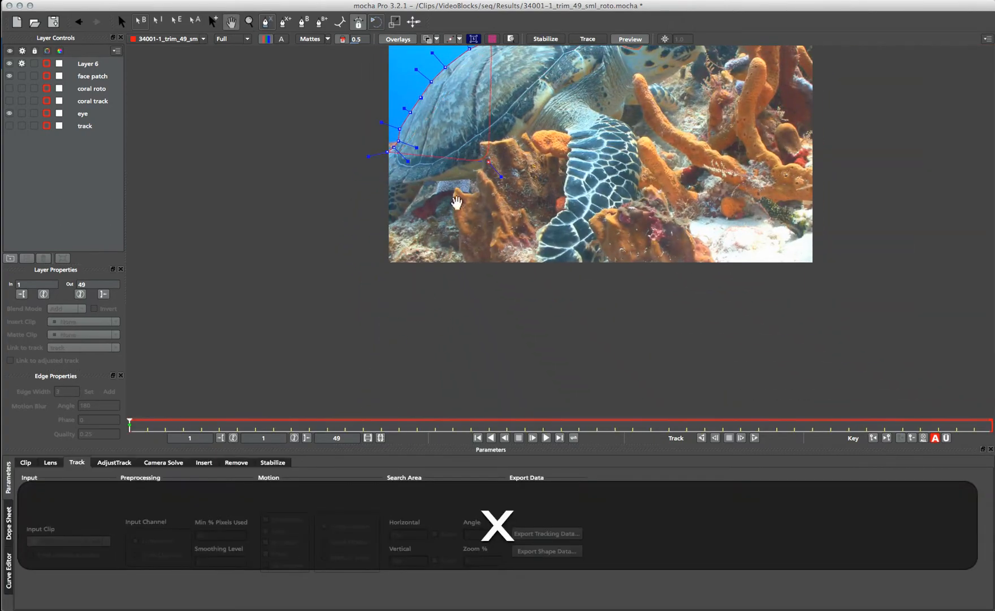
{"action": "left_click_drag", "start_coordinate": [455, 200], "coordinate": [389, 156]}
{"action": "key", "text": "z"}
{"action": "key", "text": "x"}
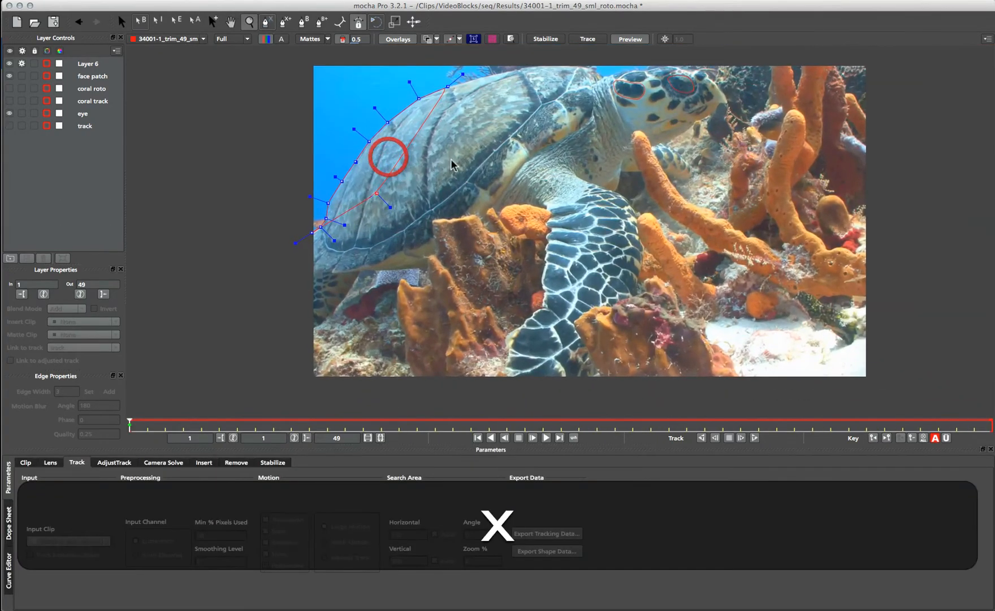
{"action": "left_click_drag", "start_coordinate": [449, 165], "coordinate": [476, 192]}
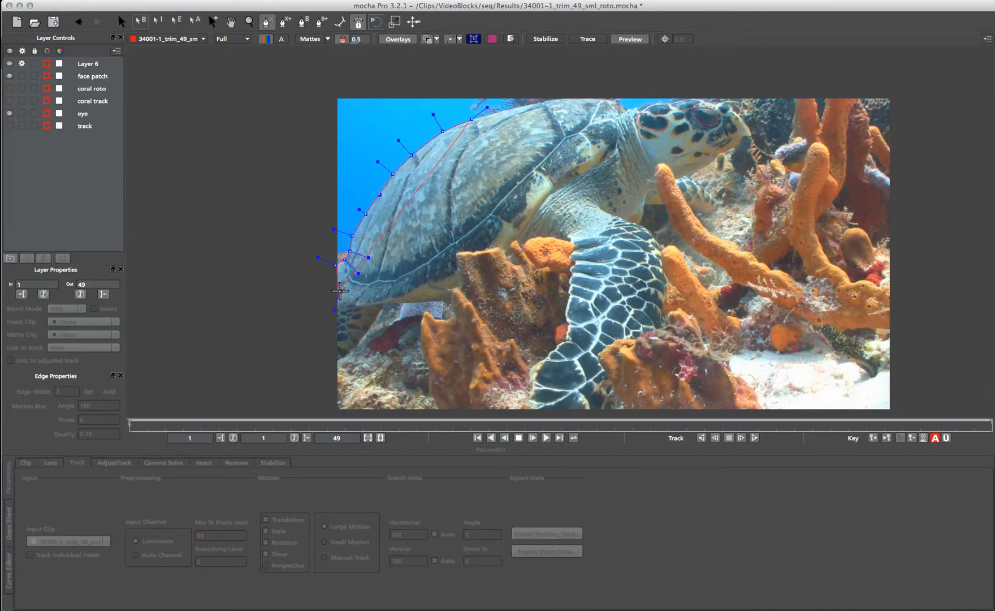
{"action": "left_click", "coordinate": [337, 294]}
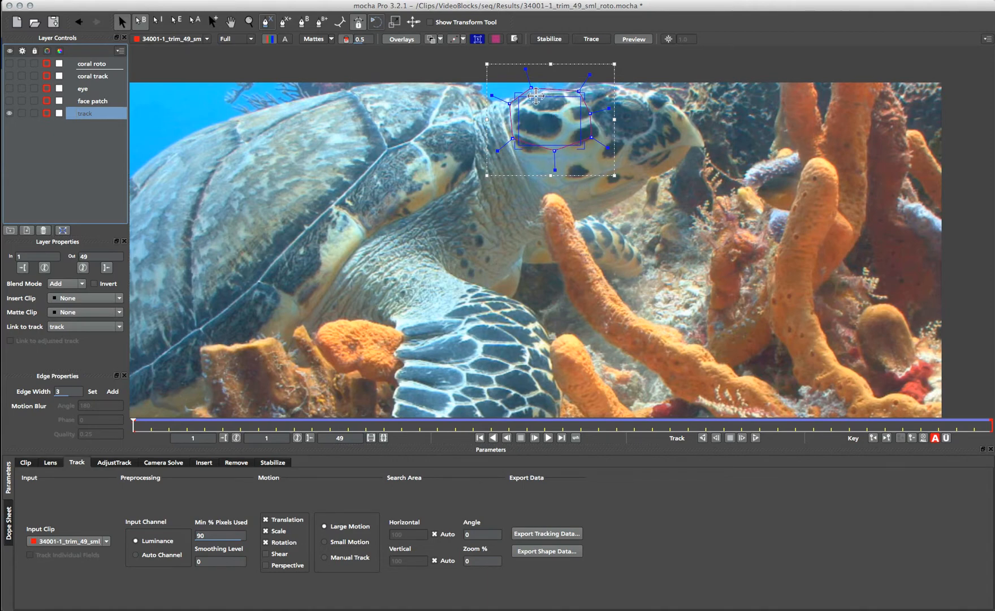
- Export the track layer's data as After Effects Transform Data to the clipboard
{"action": "left_click", "coordinate": [581, 532]}
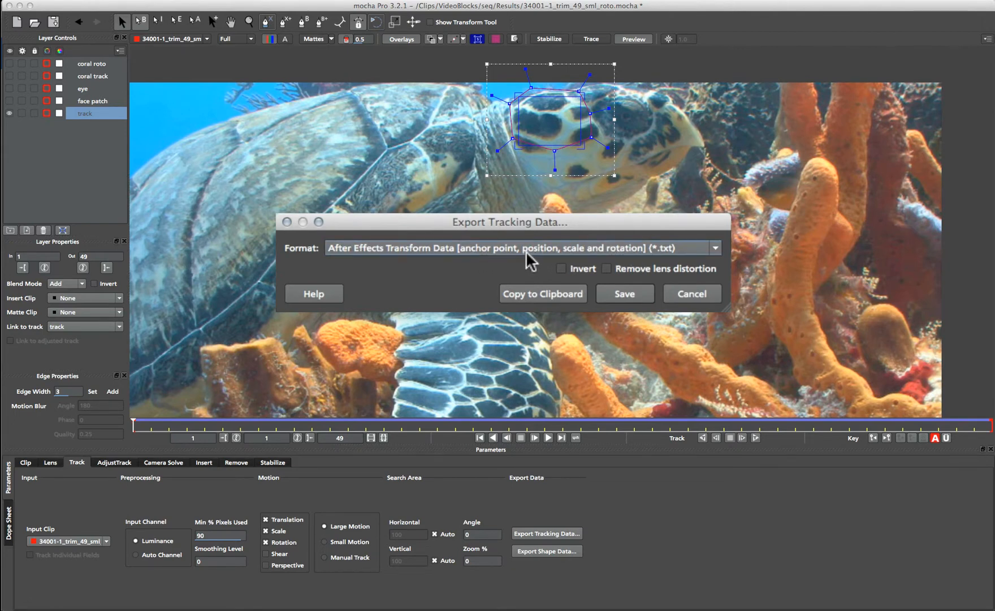
{"action": "left_click", "coordinate": [529, 295]}
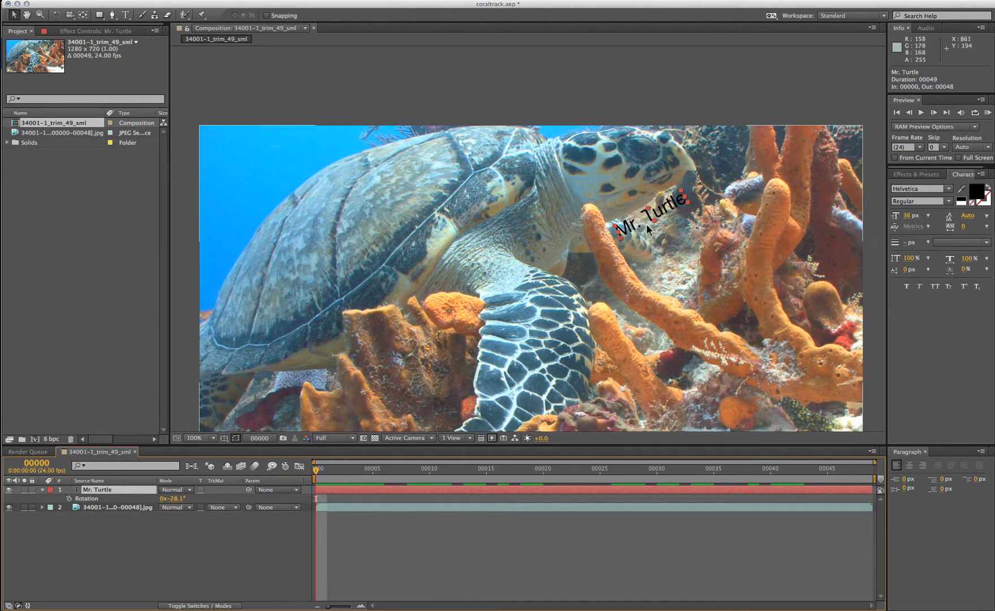
- Create null object Null 4 and move it onto the turtle's head at 695, 126
{"action": "right_click", "coordinate": [240, 532]}
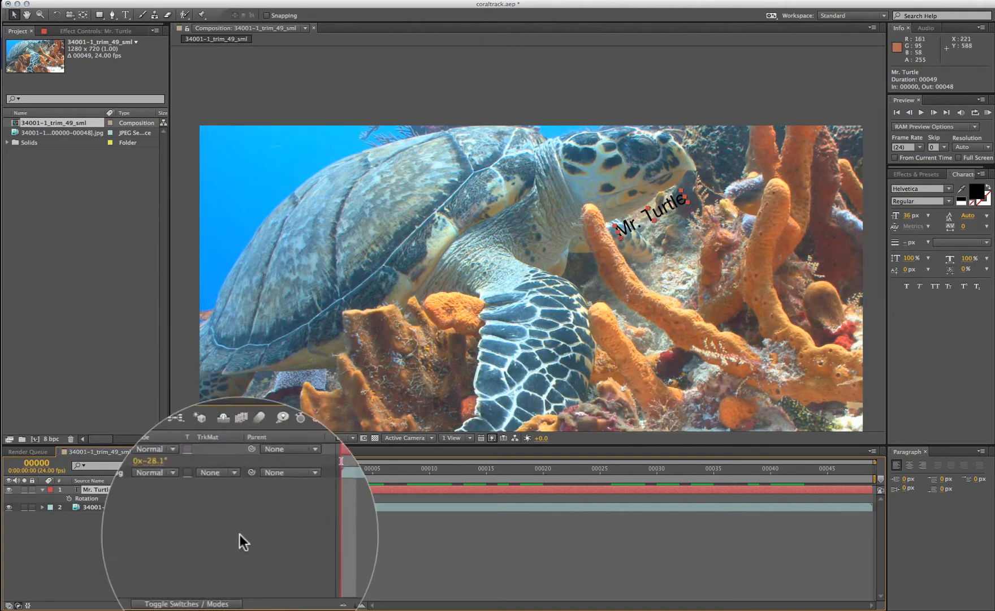
{"action": "mouse_move", "coordinate": [283, 449]}
{"action": "left_click", "coordinate": [404, 532]}
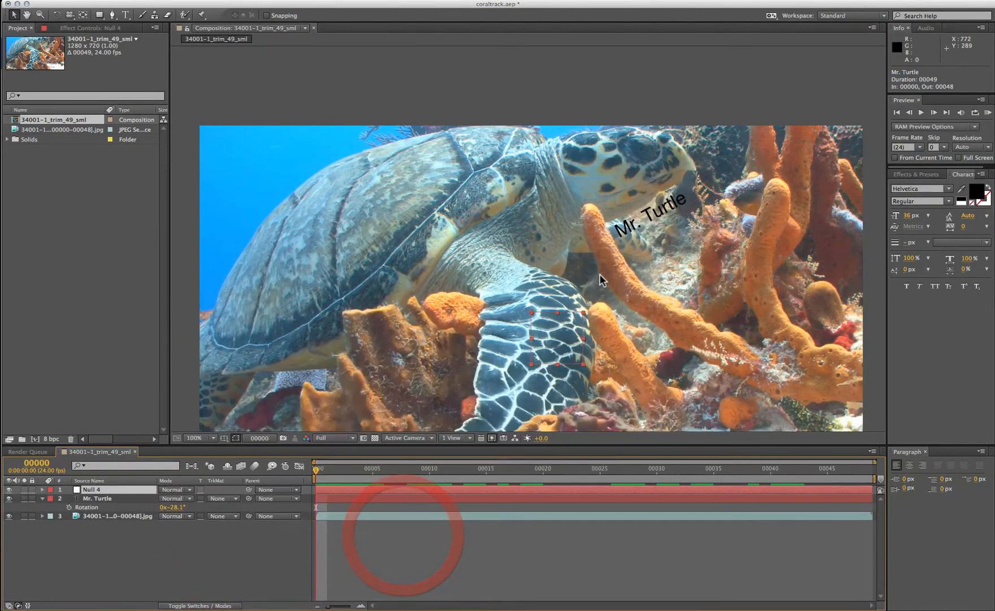
{"action": "left_click_drag", "start_coordinate": [532, 313], "coordinate": [560, 191]}
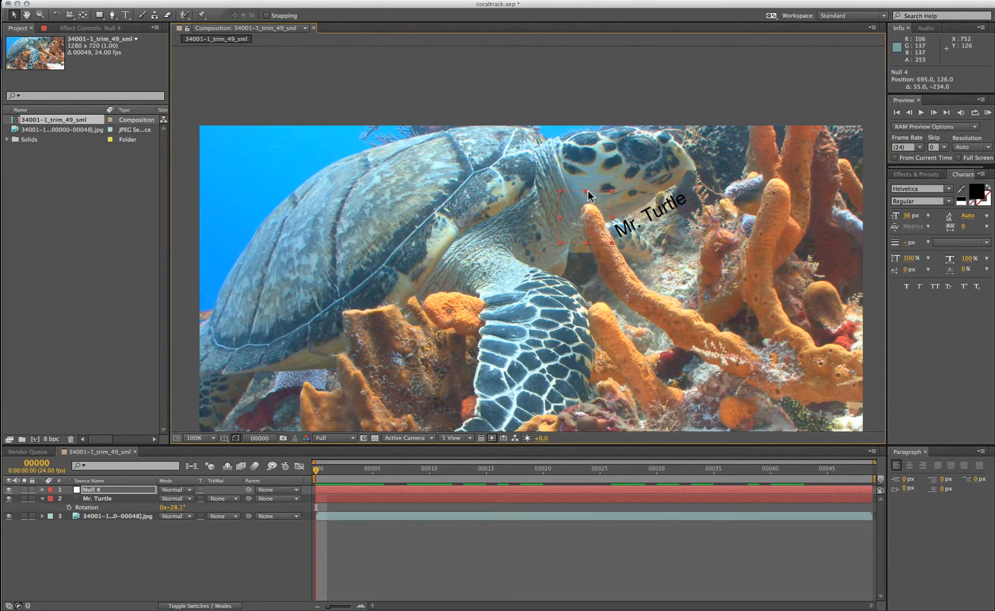
{"action": "left_click", "coordinate": [116, 2]}
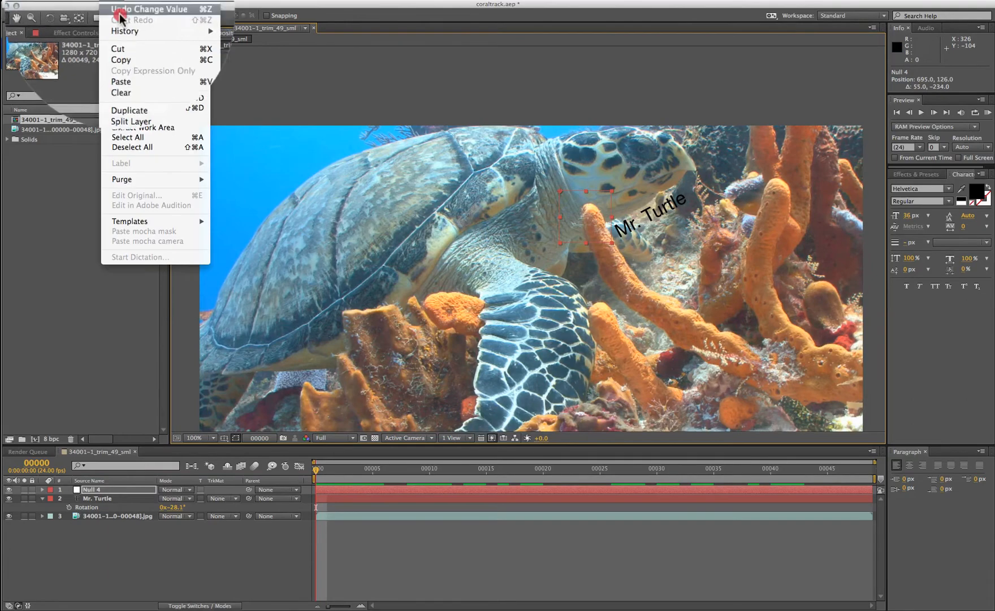
- Paste the mocha tracking keyframes onto Null 4 and parent Mr. Turtle to 1. Null 4
{"action": "left_click", "coordinate": [131, 77]}
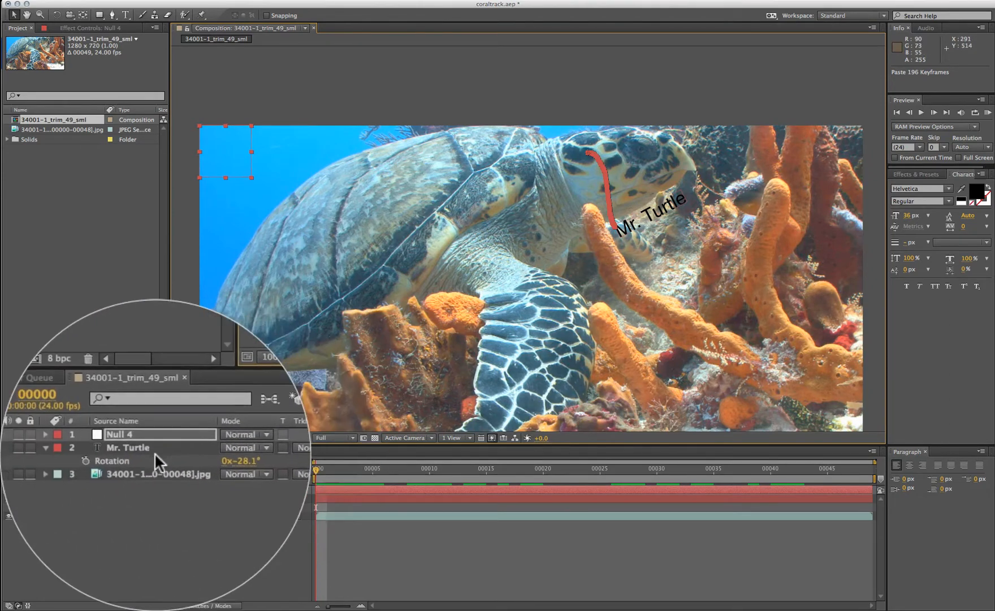
{"action": "left_click", "coordinate": [129, 497]}
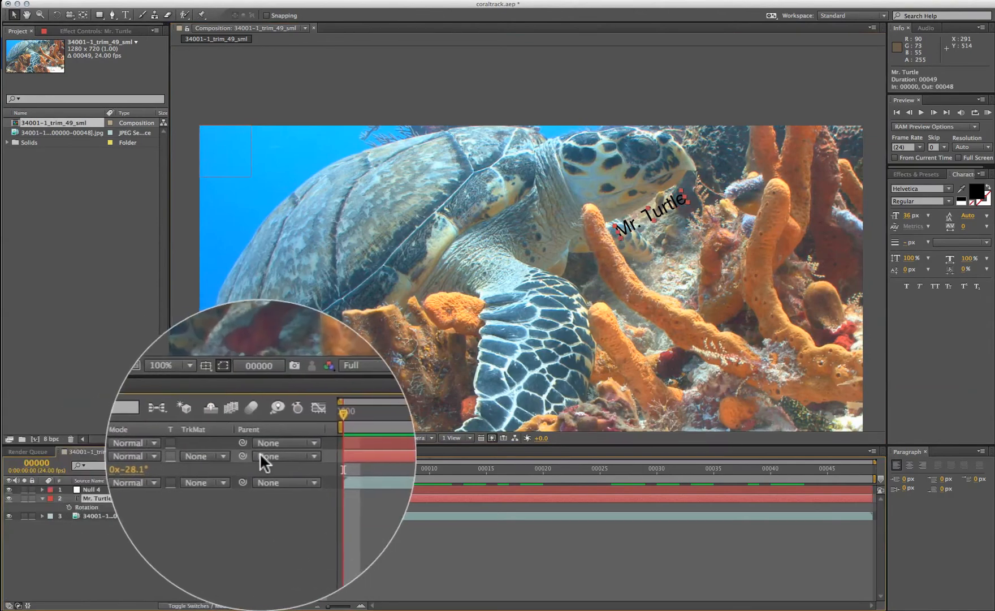
{"action": "left_click", "coordinate": [277, 499]}
{"action": "left_click", "coordinate": [281, 524]}
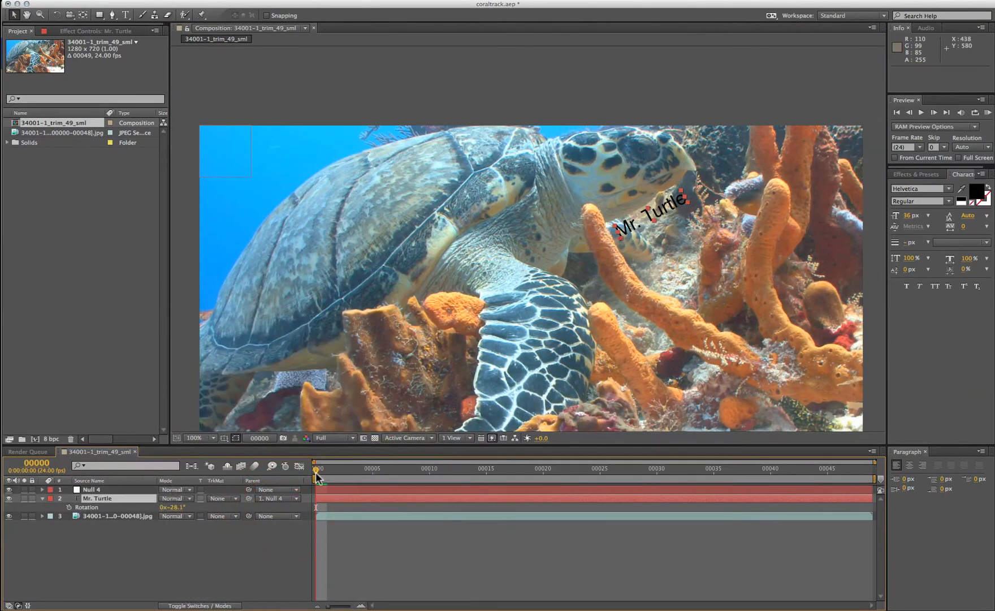
{"action": "left_click_drag", "start_coordinate": [318, 472], "coordinate": [295, 485]}
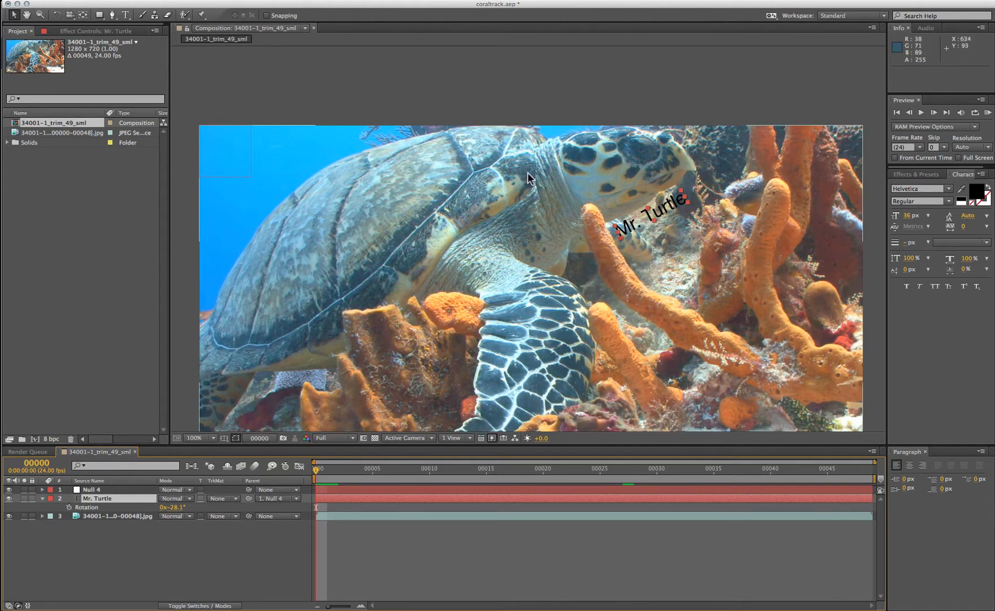
- Set Mr. Turtle's parent to None, then show and inspect Null 4's keyframed properties
{"action": "left_click", "coordinate": [275, 498]}
{"action": "left_click", "coordinate": [278, 509]}
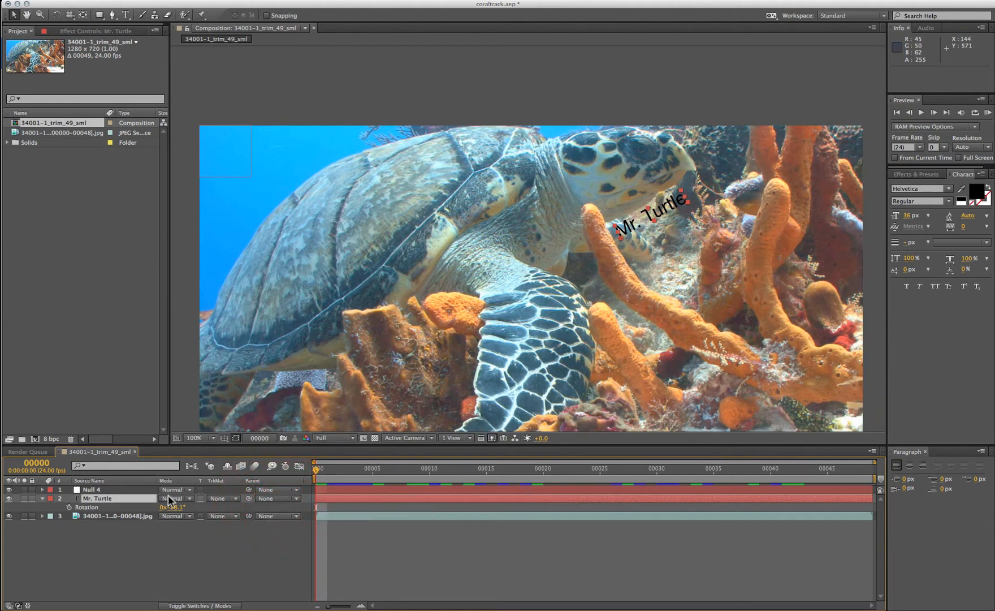
{"action": "left_click", "coordinate": [100, 490]}
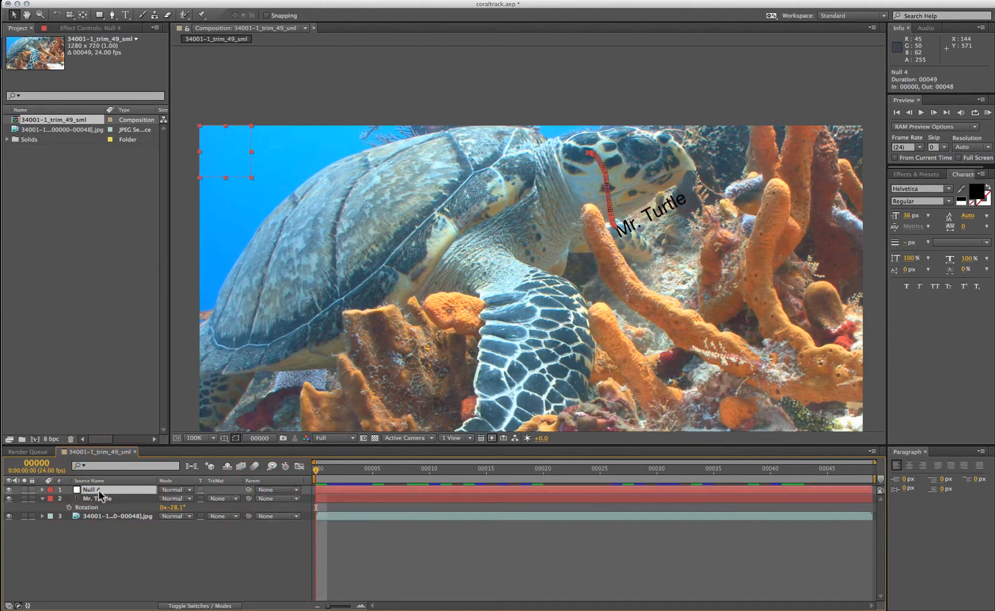
{"action": "key", "text": "u"}
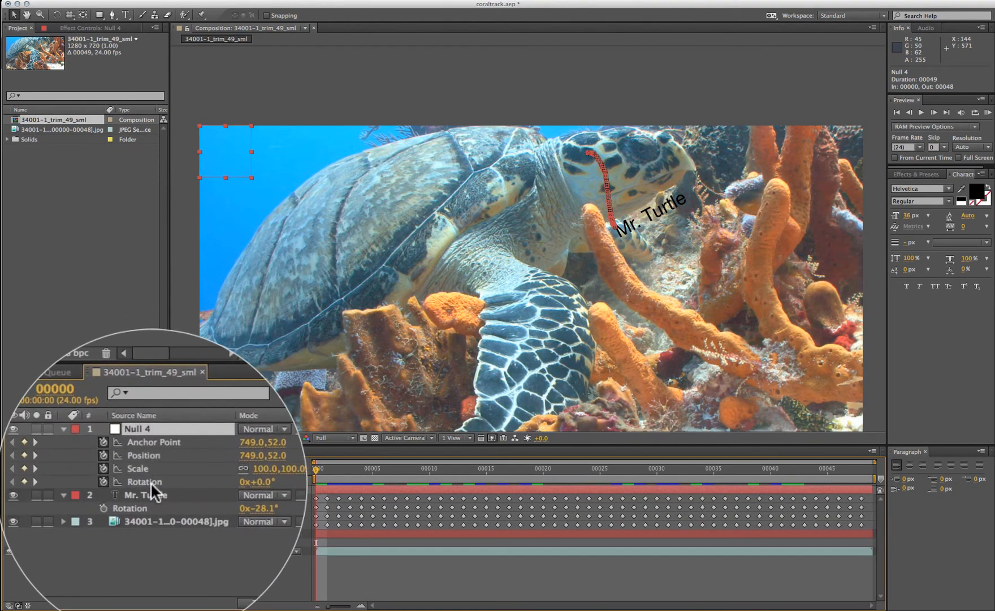
{"action": "left_click", "coordinate": [99, 526]}
{"action": "left_click", "coordinate": [149, 456]}
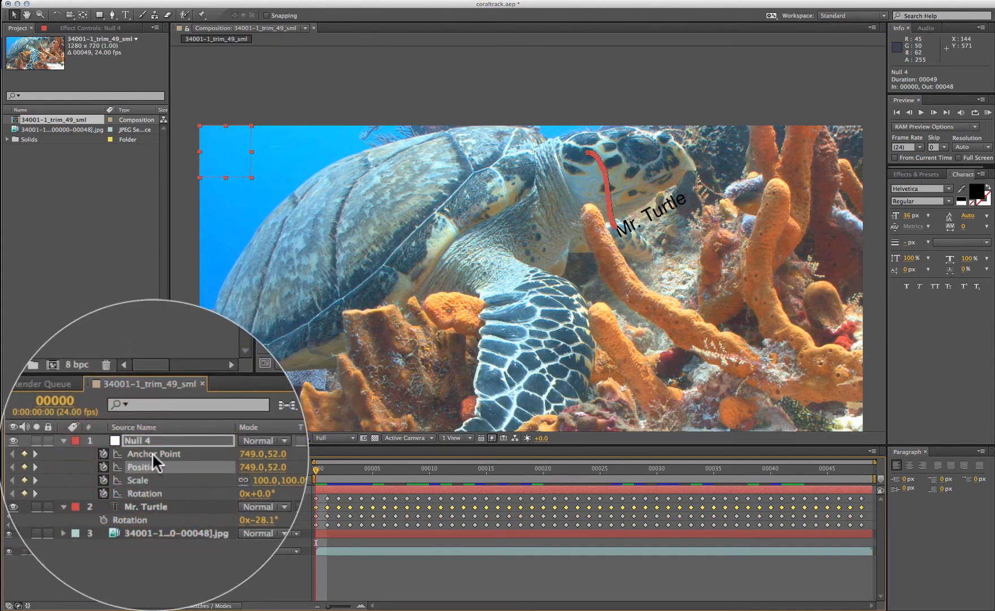
{"action": "left_click", "coordinate": [152, 455]}
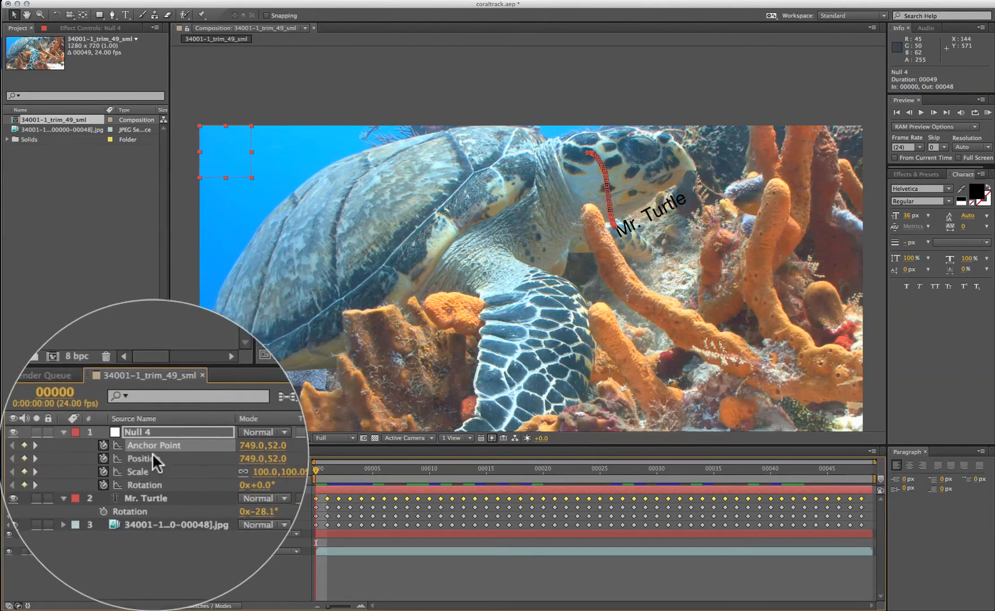
{"action": "left_click", "coordinate": [97, 507]}
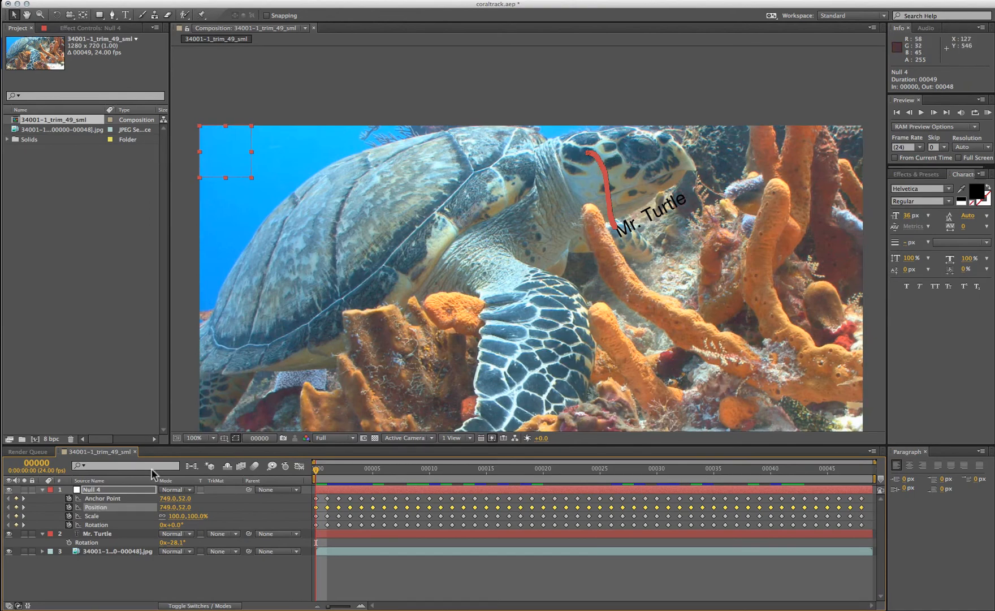
- Compare Null 4's Anchor Point and Position paths, then delete all Anchor Point keyframes
{"action": "left_click", "coordinate": [101, 498]}
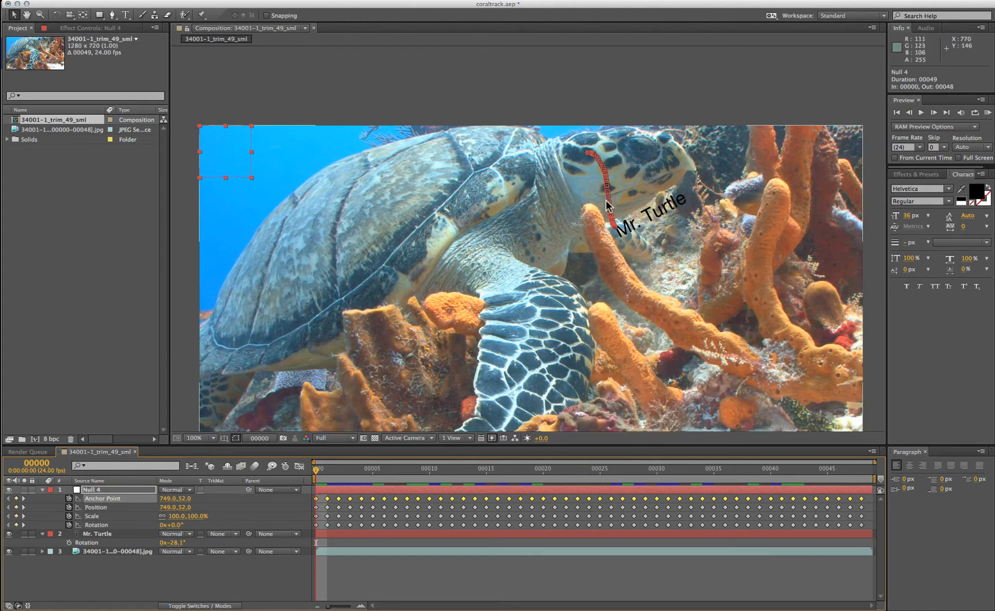
{"action": "left_click", "coordinate": [103, 507]}
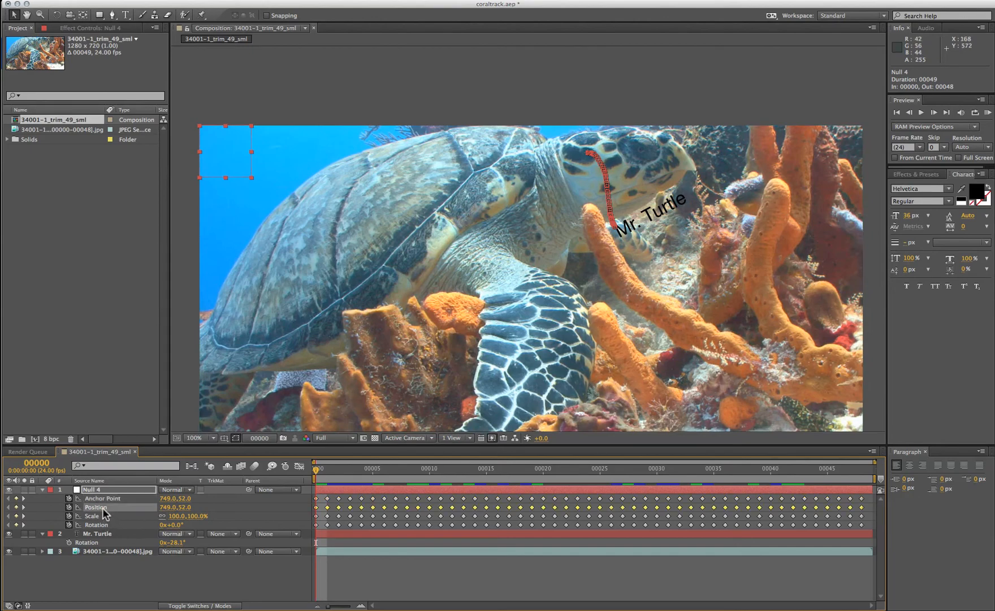
{"action": "left_click", "coordinate": [103, 498]}
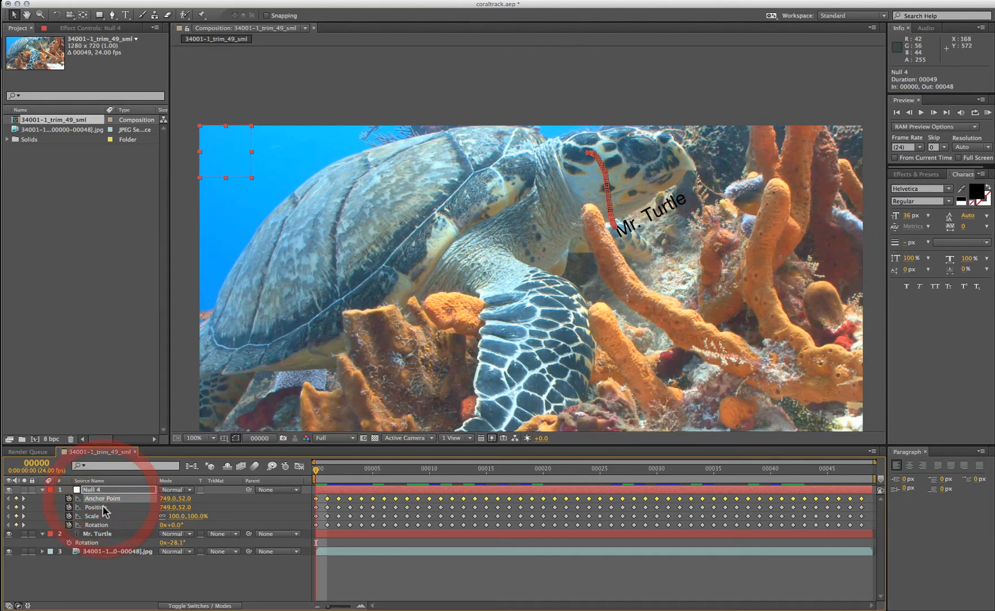
{"action": "left_click", "coordinate": [103, 504]}
{"action": "left_click", "coordinate": [102, 508]}
{"action": "left_click", "coordinate": [103, 501]}
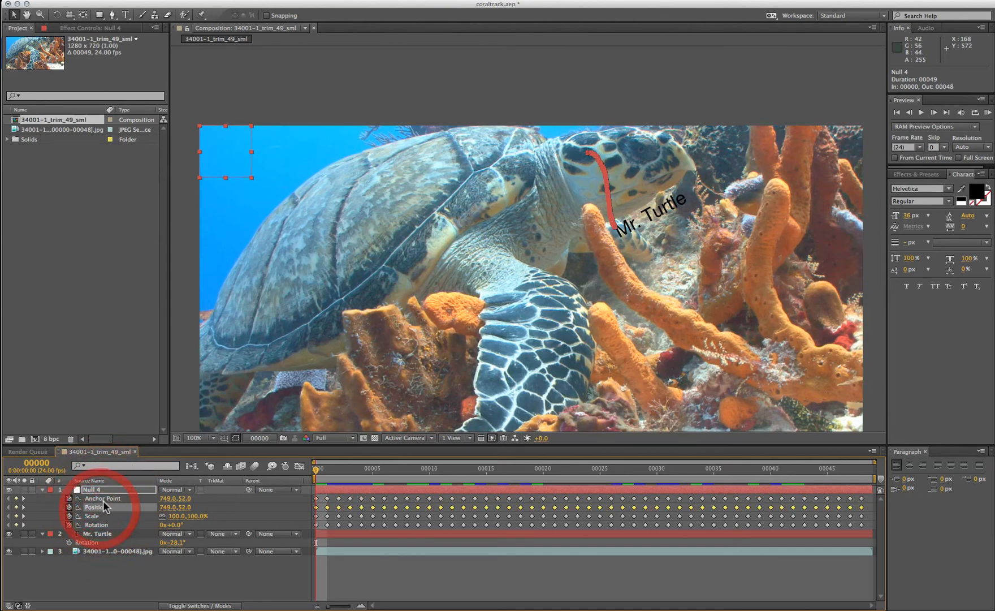
{"action": "left_click", "coordinate": [103, 497]}
{"action": "left_click", "coordinate": [104, 498]}
{"action": "left_click", "coordinate": [105, 497]}
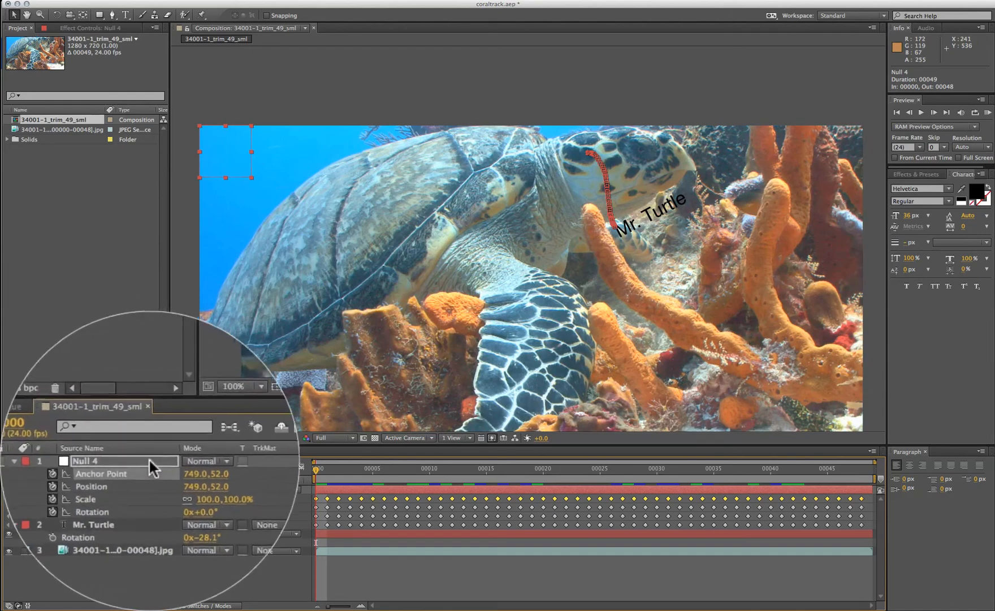
{"action": "left_click", "coordinate": [68, 498]}
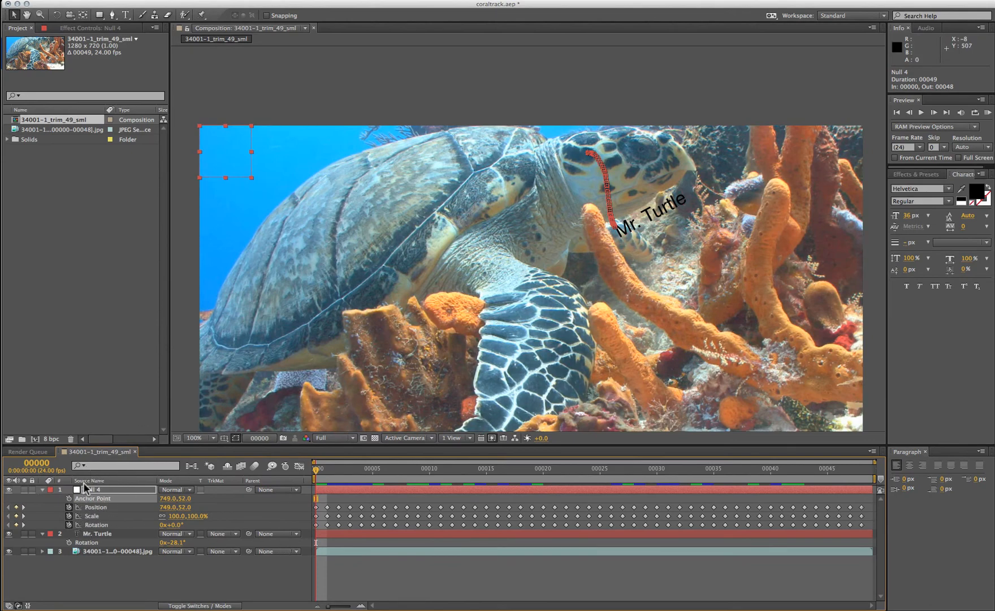
- Parent Mr. Turtle to 1. Null 4 and scrub to frame 29 to check the label
{"action": "left_click", "coordinate": [288, 533]}
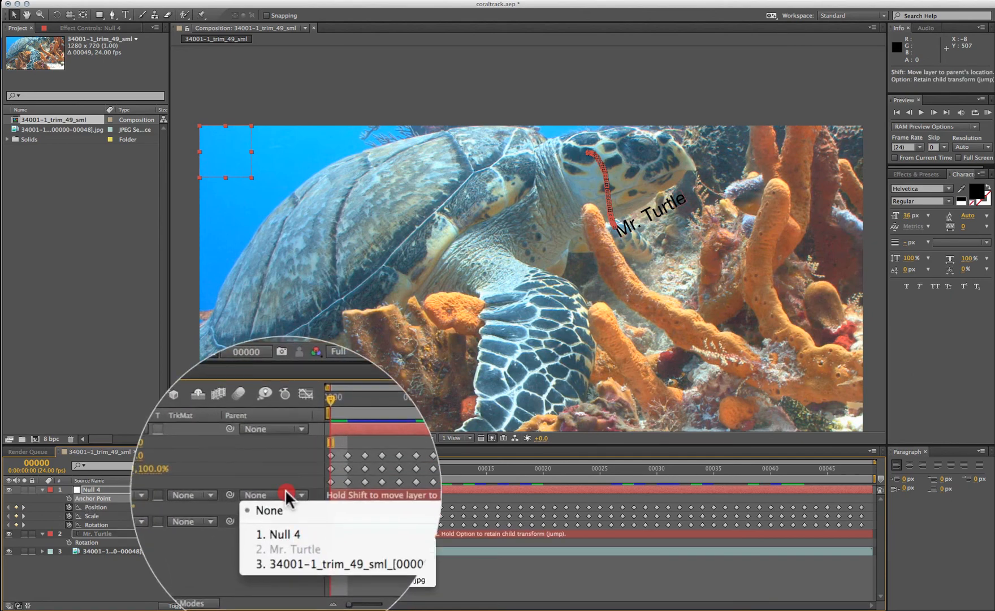
{"action": "left_click", "coordinate": [285, 529]}
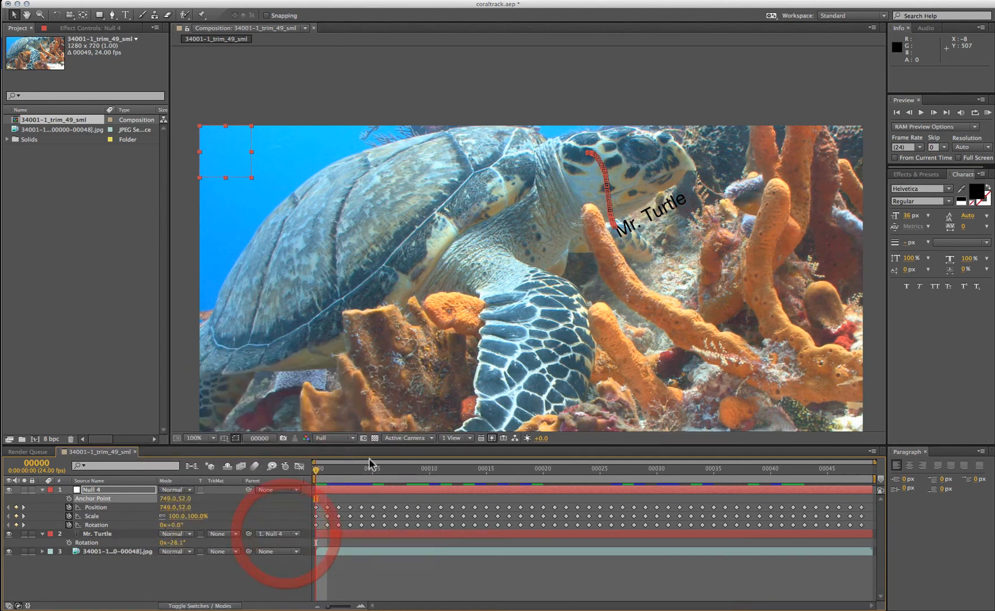
{"action": "mouse_move", "coordinate": [318, 468]}
{"action": "left_mouse_down"}
{"action": "mouse_move", "coordinate": [645, 466]}
{"action": "mouse_move", "coordinate": [305, 481]}
{"action": "left_mouse_up"}
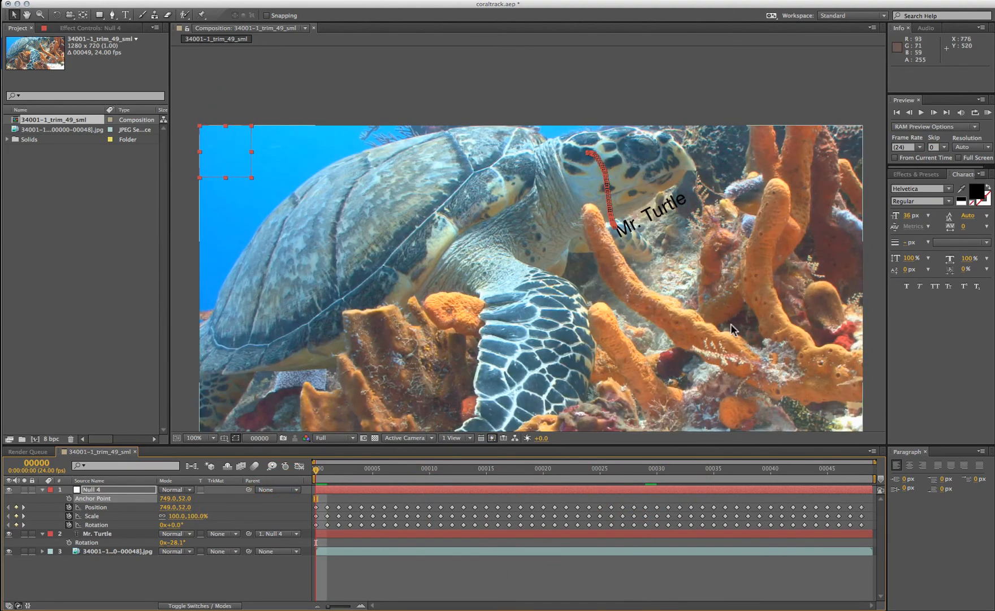
- Play and stop a preview, then select Null 4's Position keyframes
{"action": "left_click", "coordinate": [921, 113]}
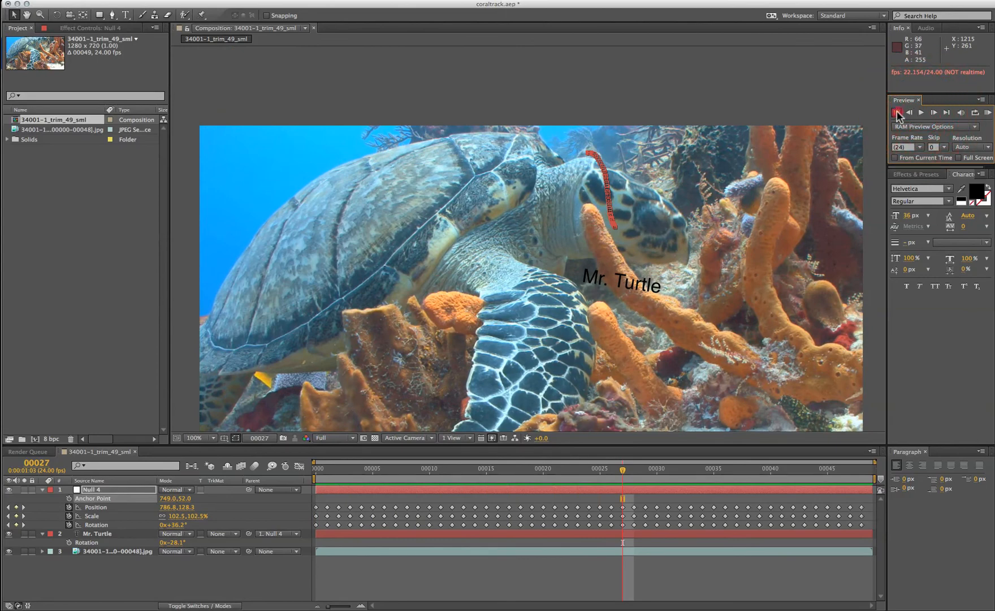
{"action": "left_click", "coordinate": [922, 114]}
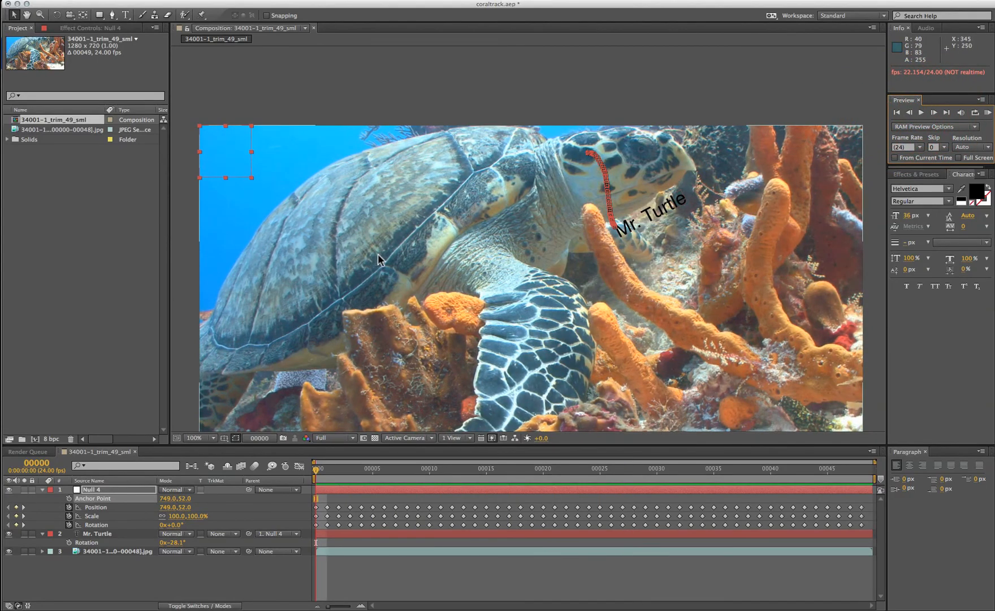
{"action": "left_click", "coordinate": [103, 503]}
{"action": "left_click", "coordinate": [95, 506]}
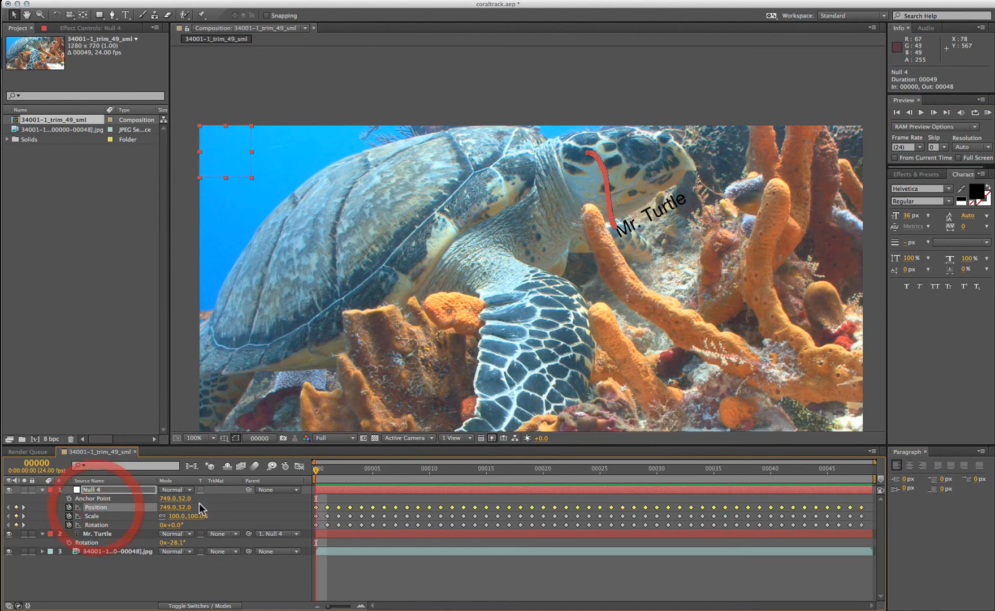